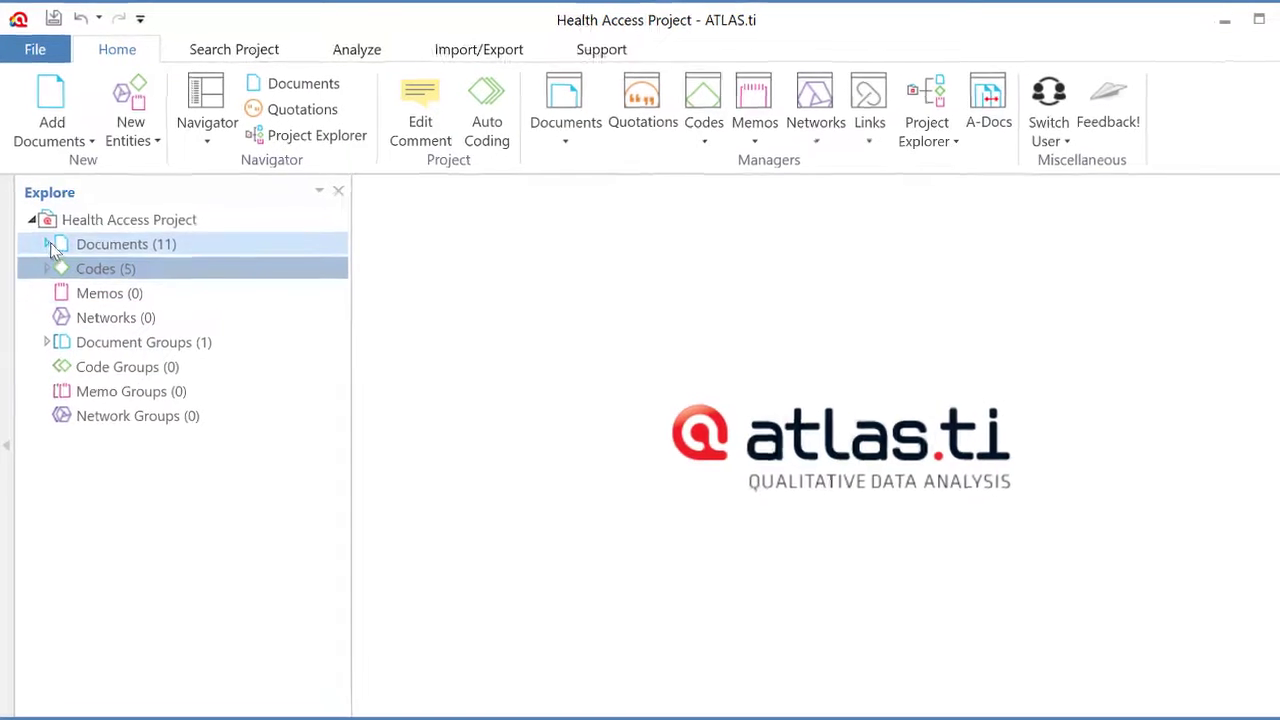
# Step: Expand Documents (11) to list all eleven documents and select D1
pyautogui.click(48, 244)
pyautogui.click(62, 268)
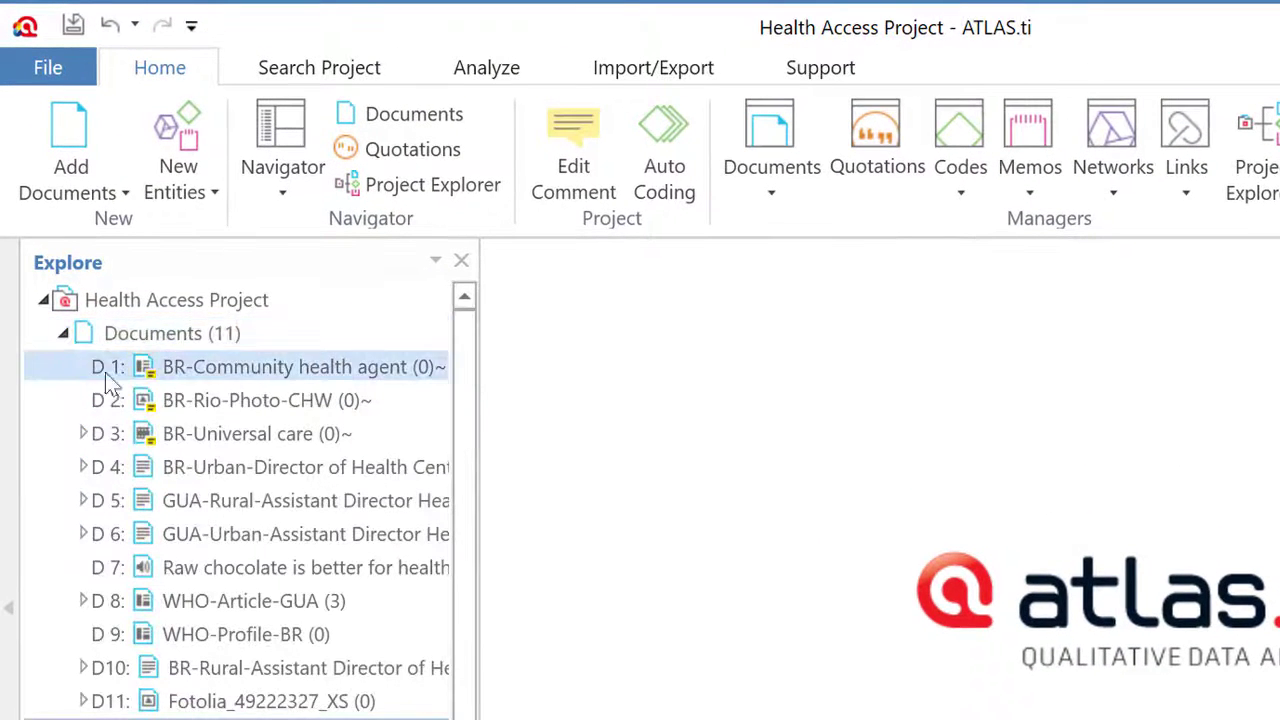
# Step: Open the BR-Rio-Photo-CHW photo and mark a rectangle around the nurse and child
pyautogui.doubleClick(186, 398)
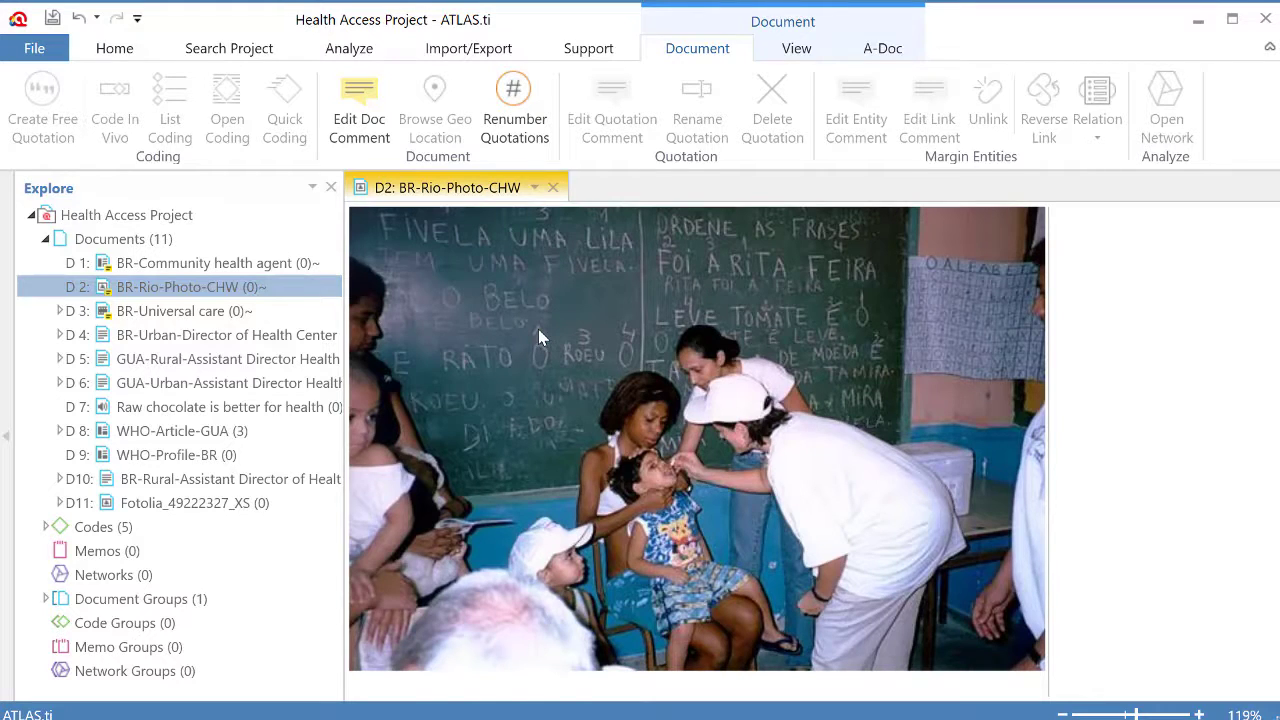
pyautogui.moveTo(540, 328); pyautogui.dragTo(986, 636)
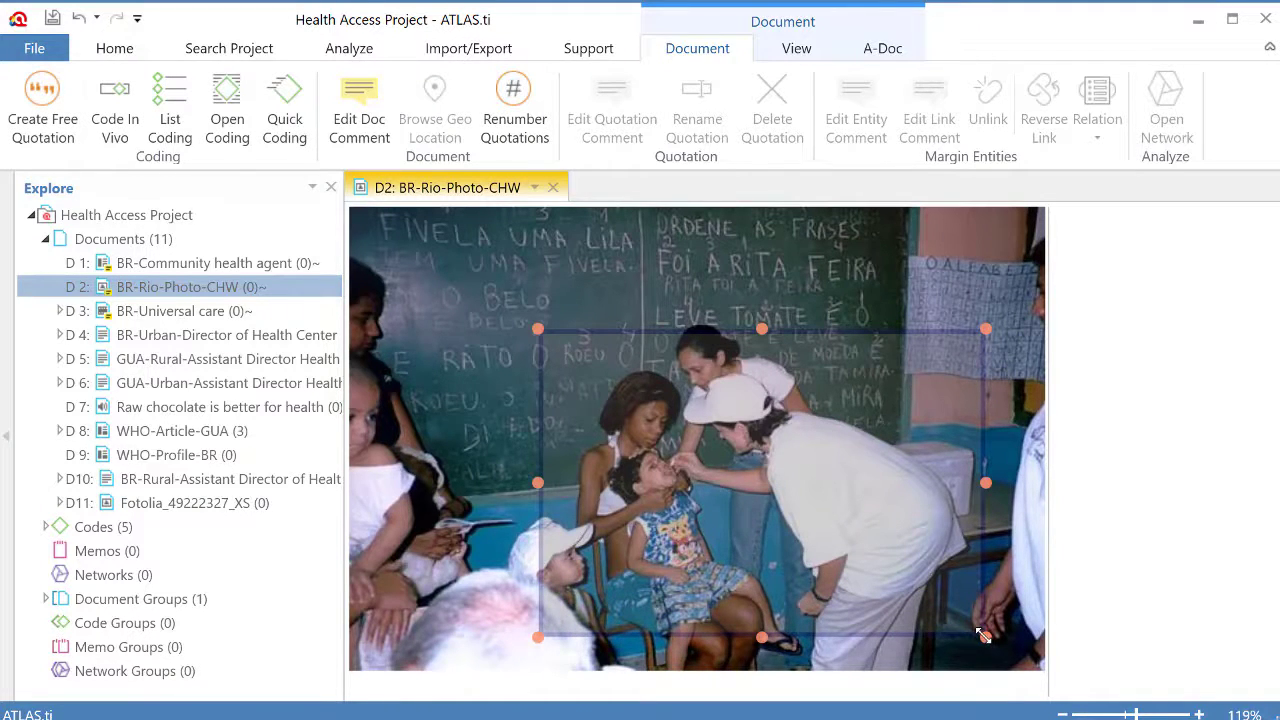
# Step: From the marked area's context menu, go to Coding > Enter Code Names
pyautogui.rightClick(818, 557)
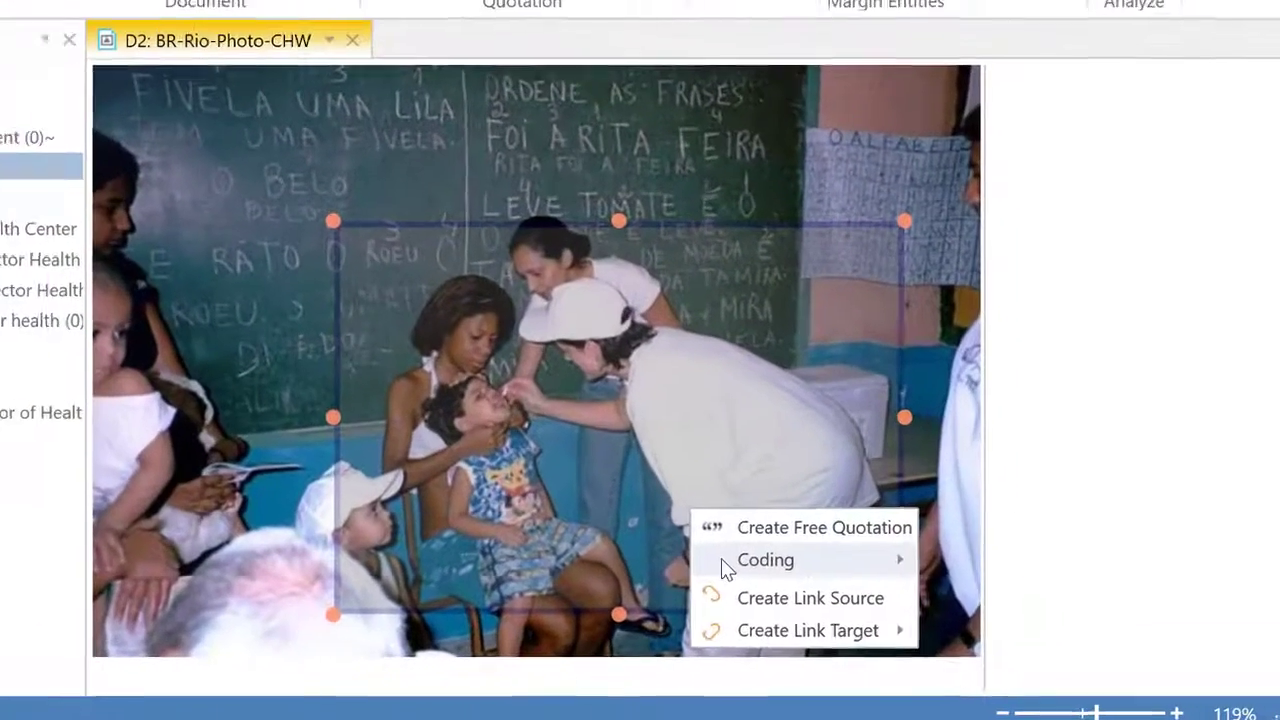
pyautogui.moveTo(842, 594)
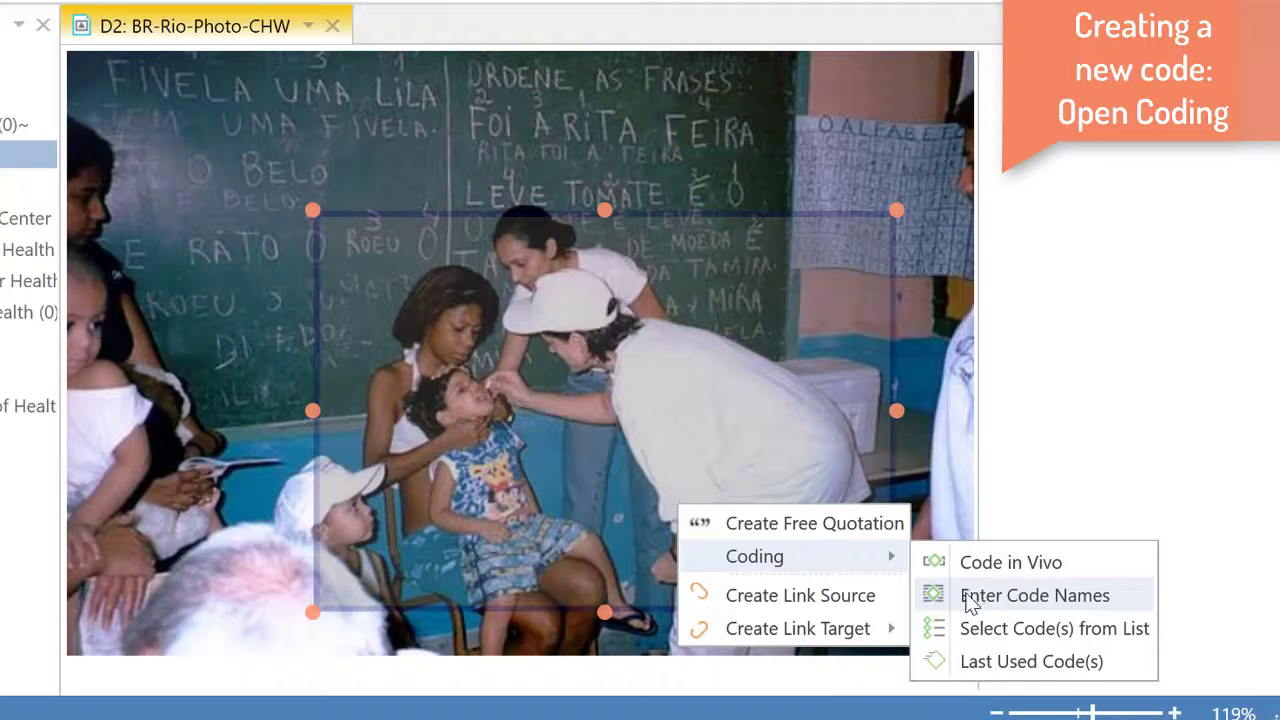
# Step: Create the codes Health services and Vaccination and apply both to the marked area as quotation 2:7
pyautogui.click(990, 602)
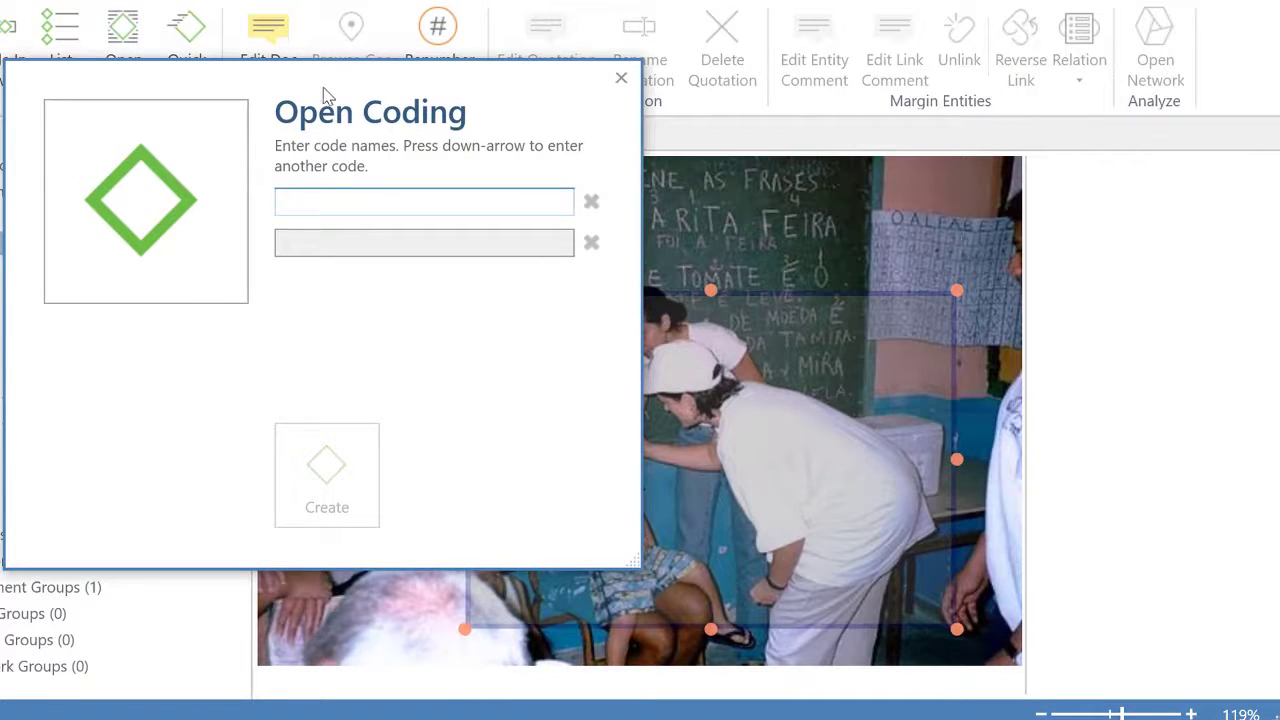
pyautogui.moveTo(324, 88); pyautogui.dragTo(369, 171)
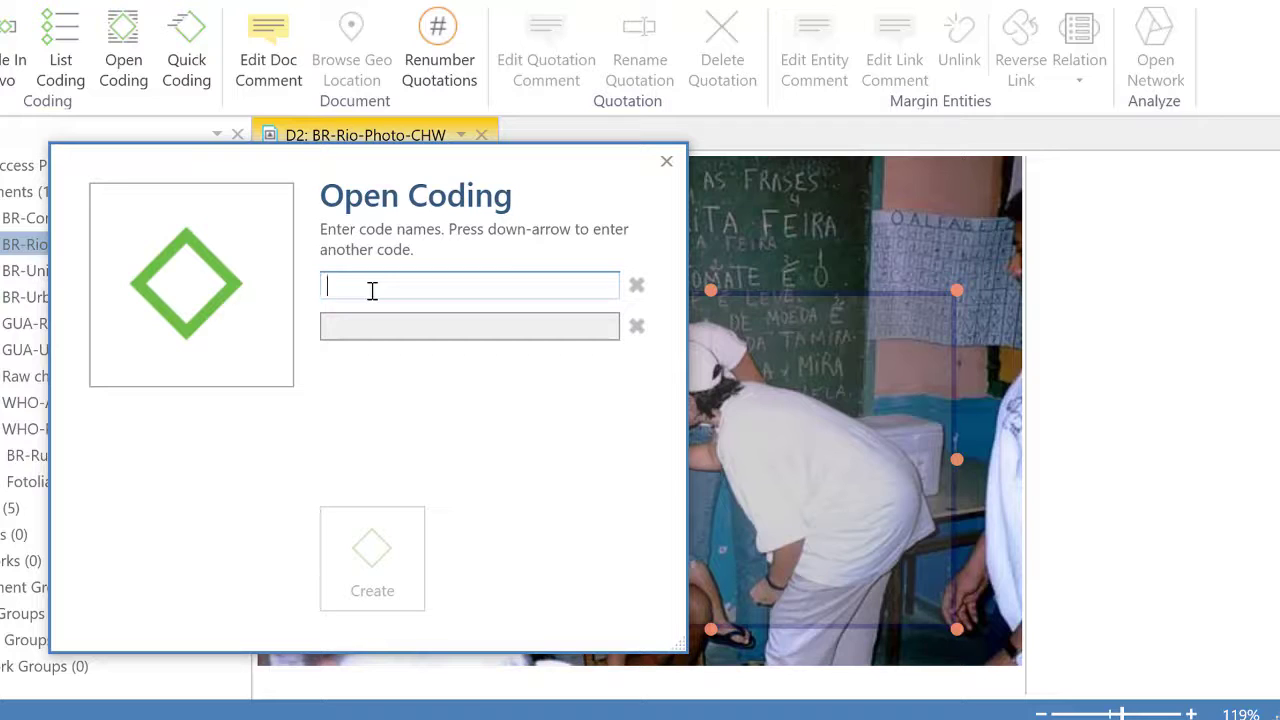
pyautogui.write('Health services')
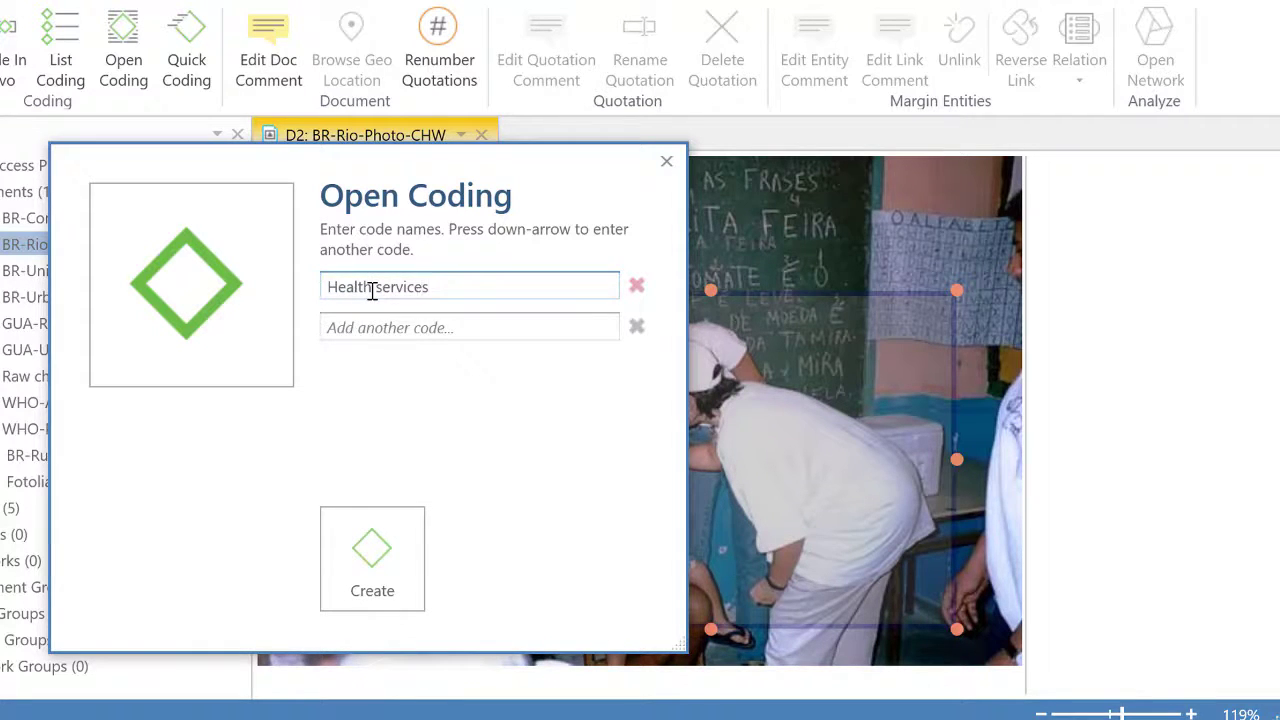
pyautogui.press('Down')
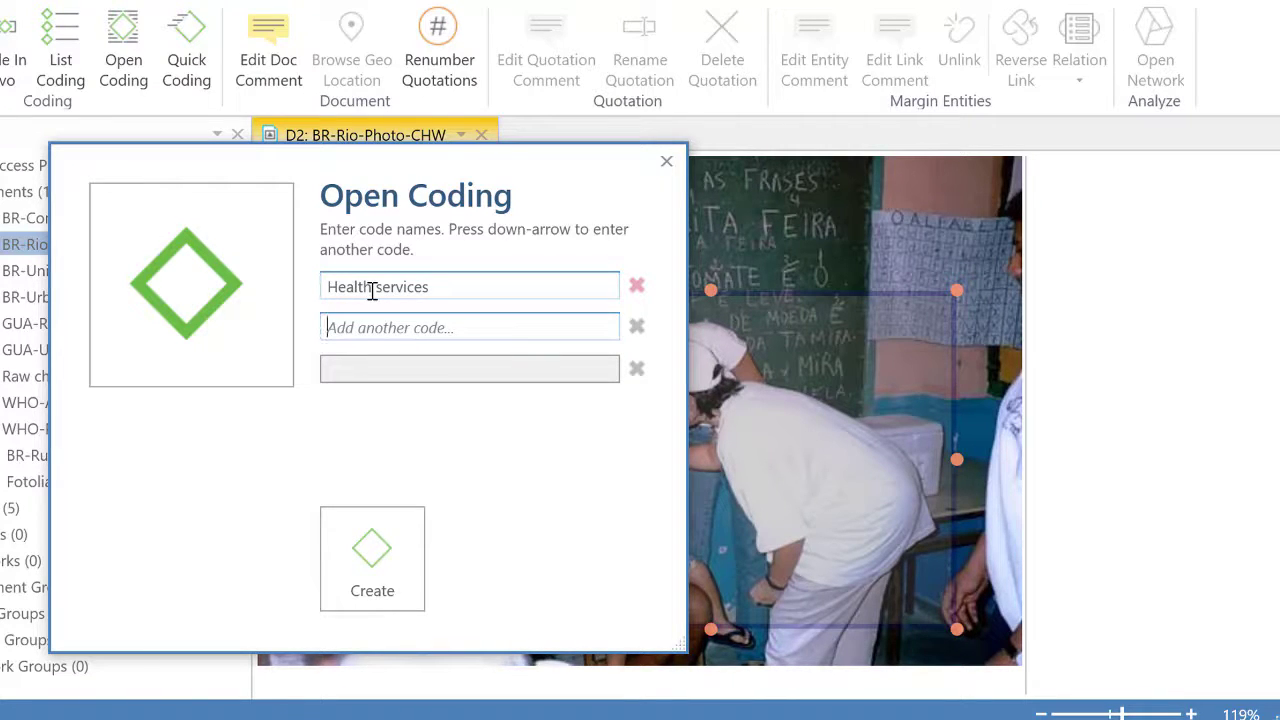
pyautogui.write('Vaccination')
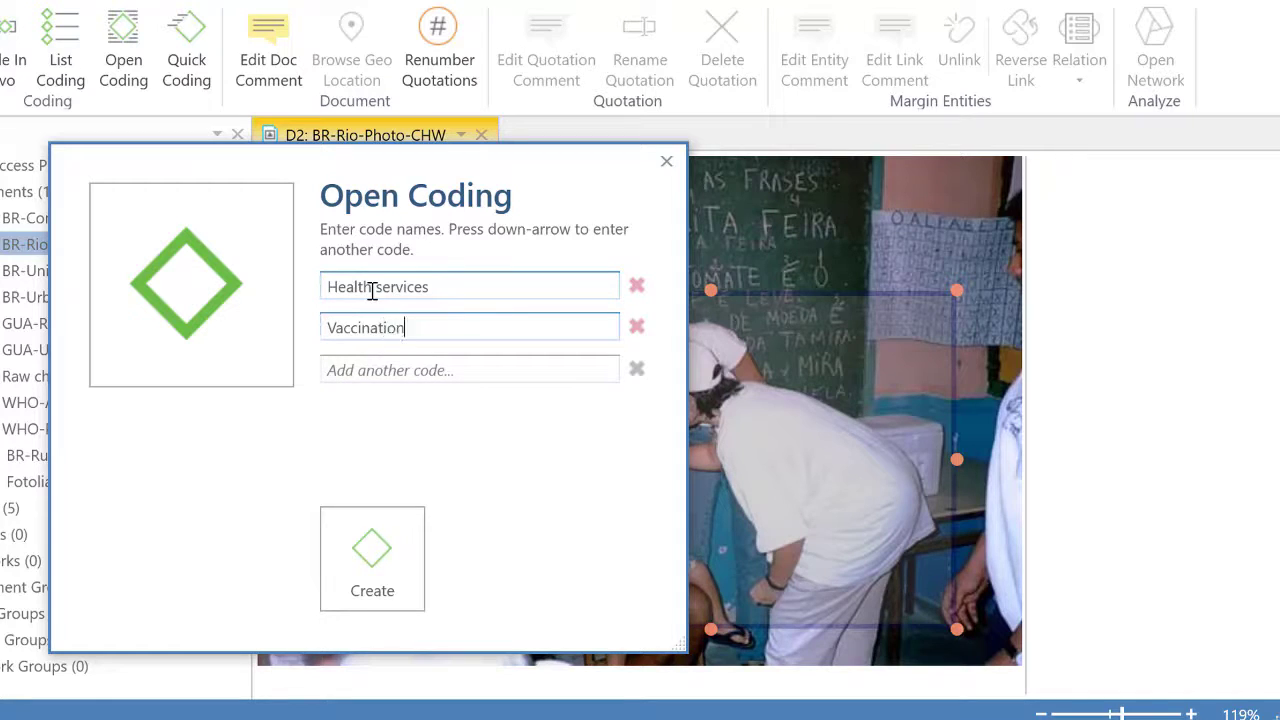
pyautogui.click(393, 558)
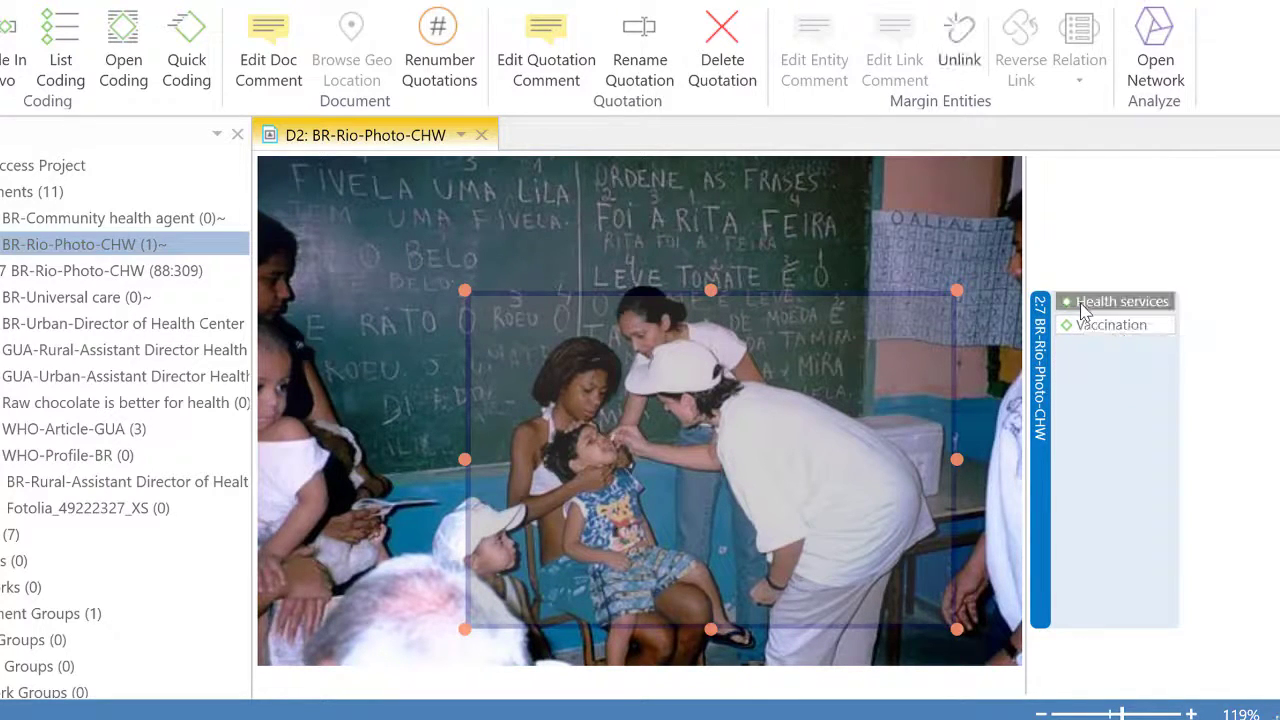
# Step: Comment the Health services code with 'All references to the provision of health services...' and save
pyautogui.click(1086, 328)
pyautogui.click(1089, 305)
pyautogui.rightClick(1093, 310)
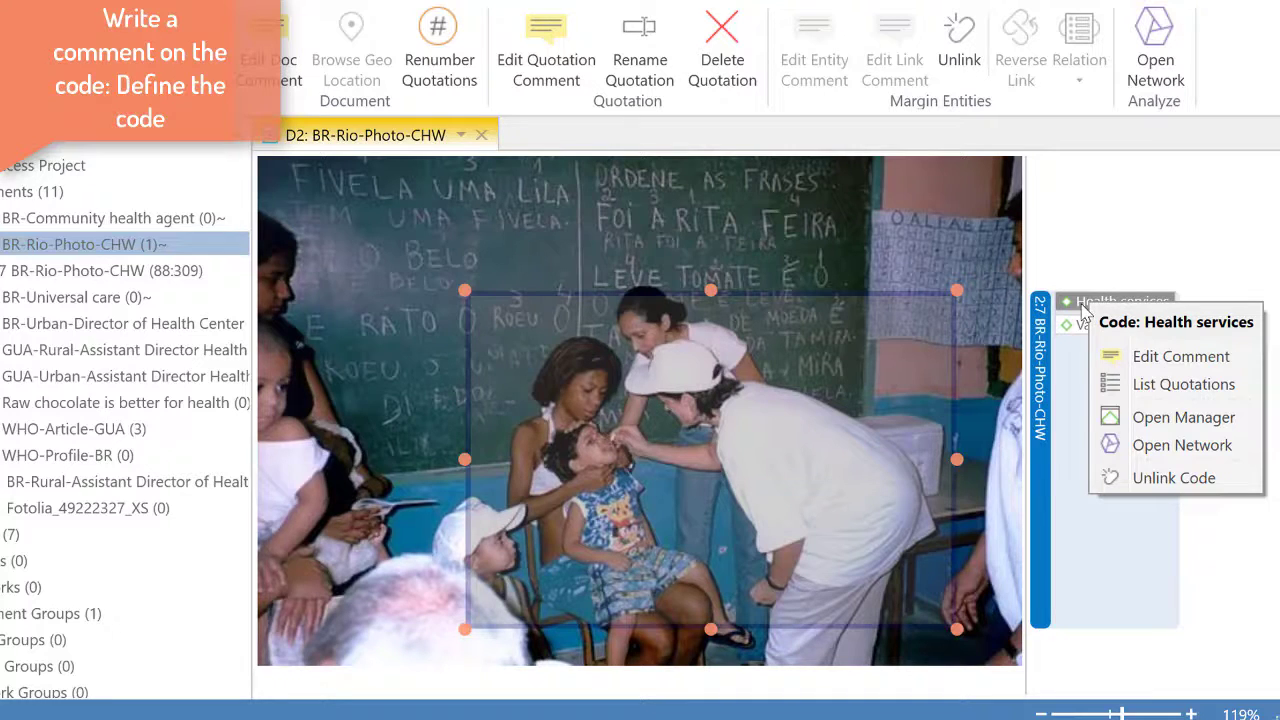
pyautogui.click(1145, 363)
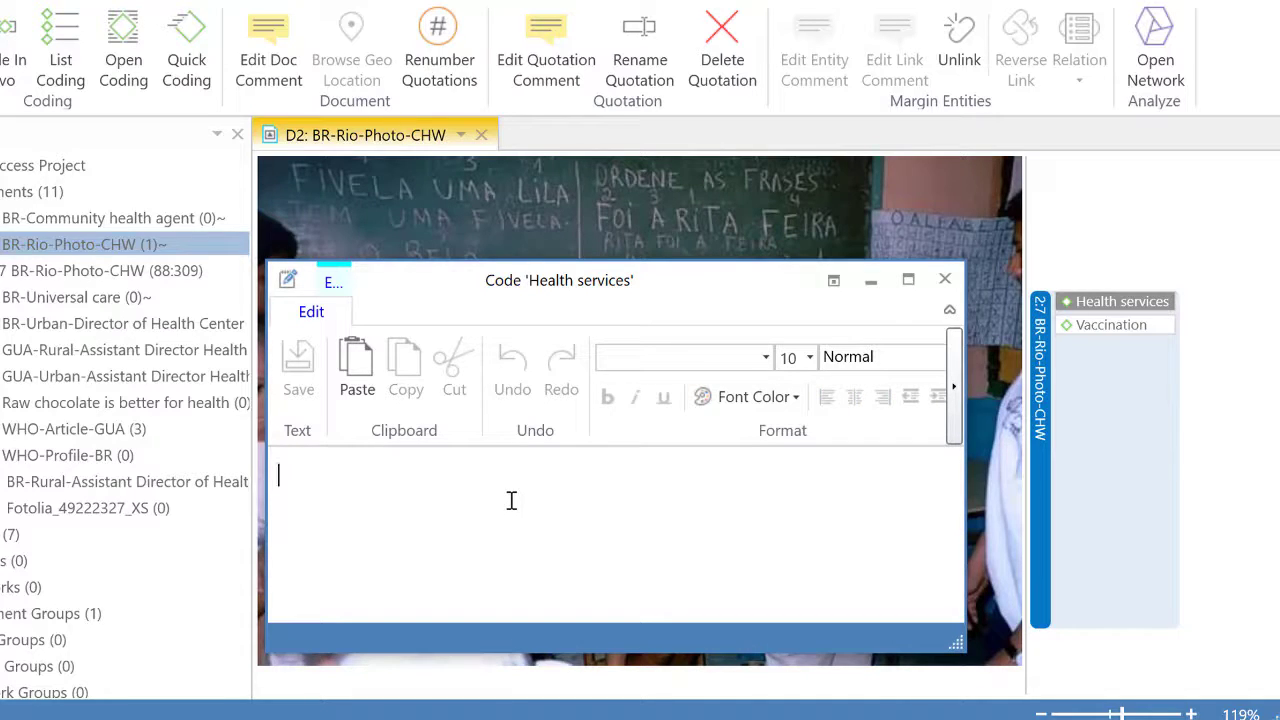
pyautogui.write('All')
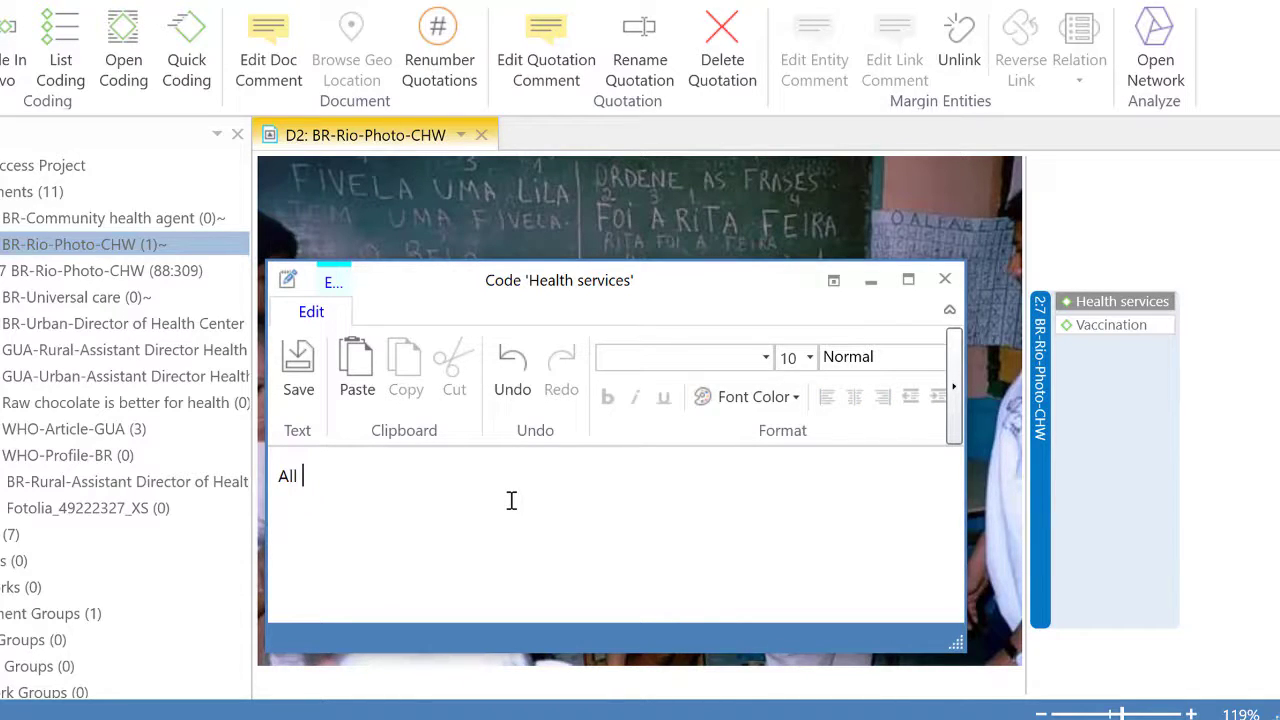
pyautogui.write(' references to the provision of health services....')
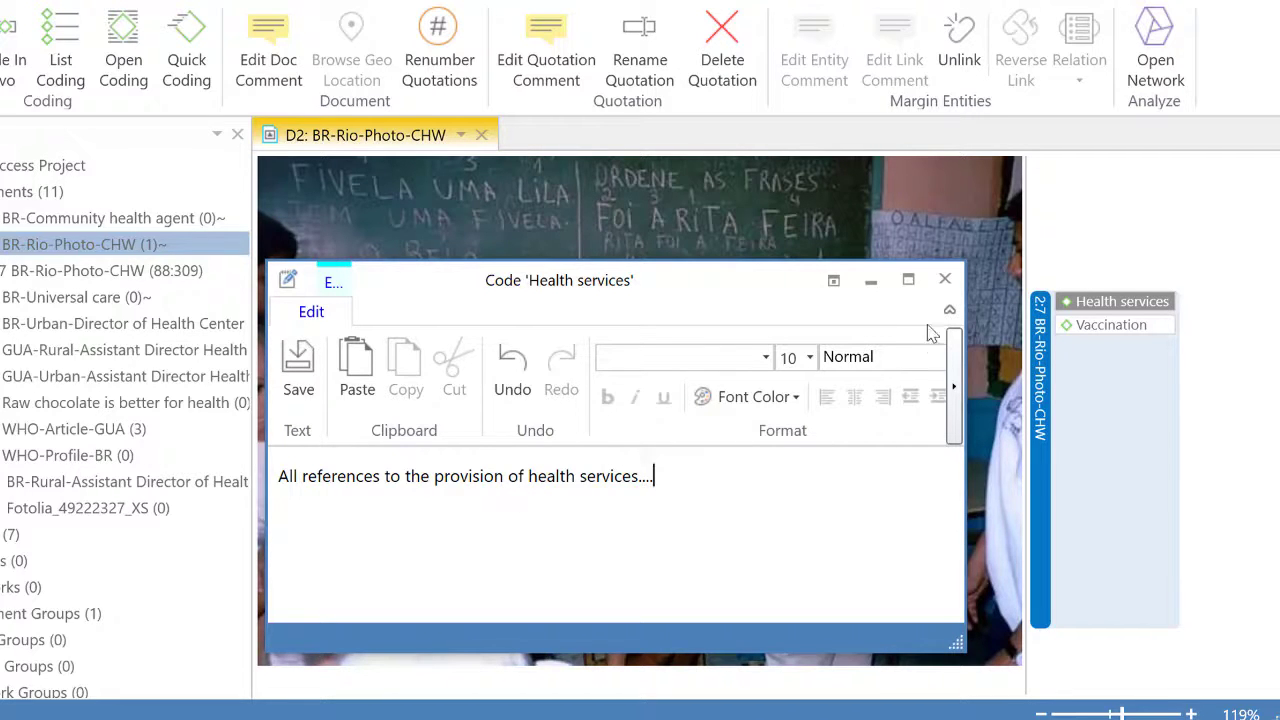
pyautogui.click(945, 279)
pyautogui.click(527, 427)
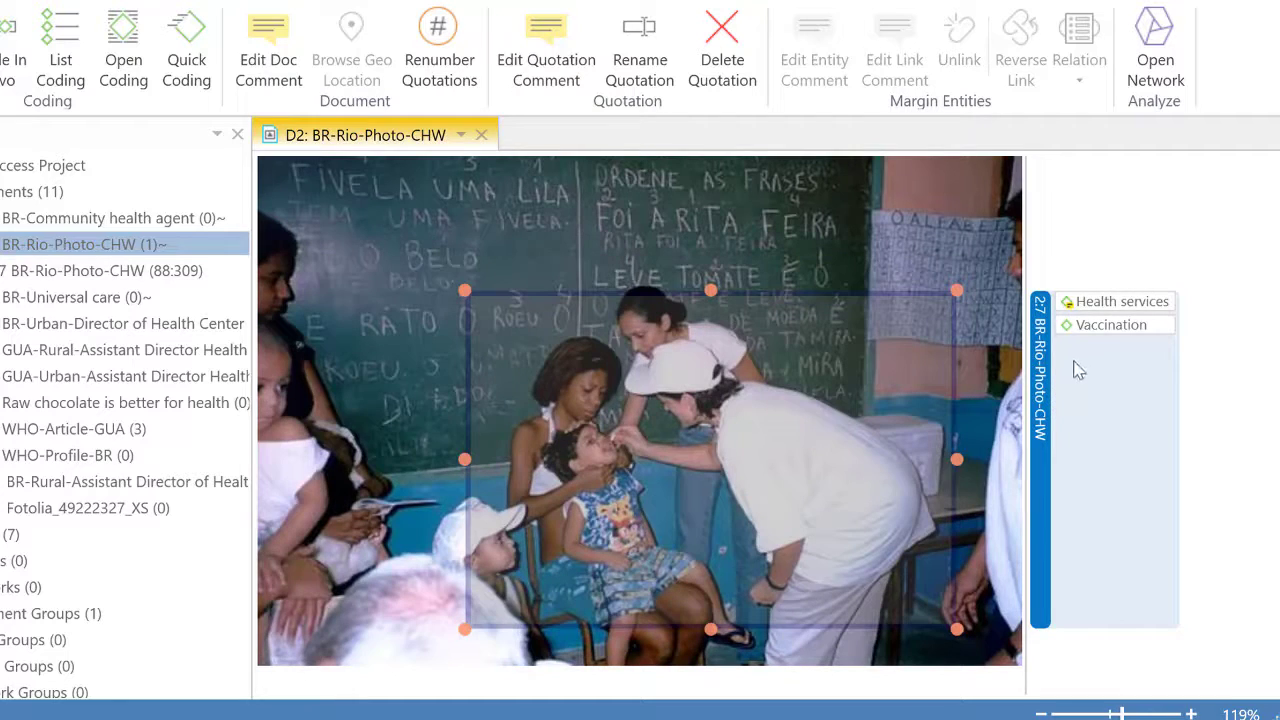
# Step: Comment the Vaccination code 'This code will be used whenever there is a reference to the vaccination campaign.'
pyautogui.rightClick(1100, 325)
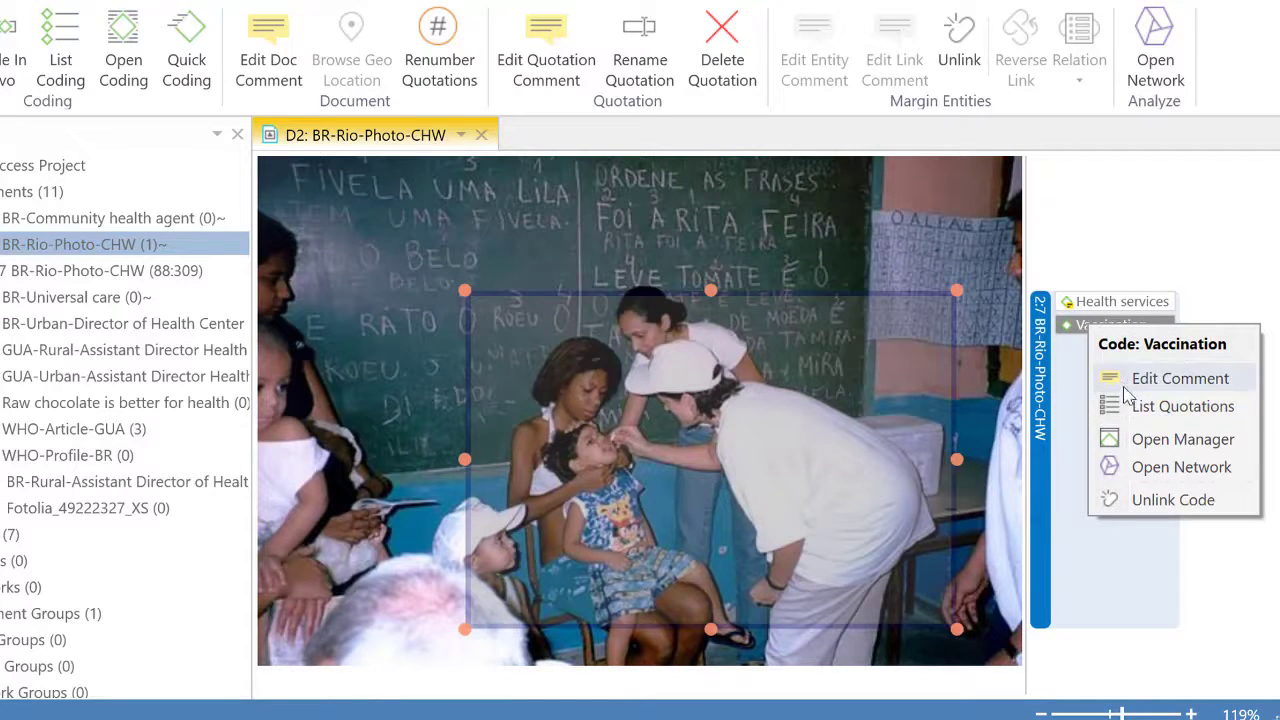
pyautogui.click(1180, 378)
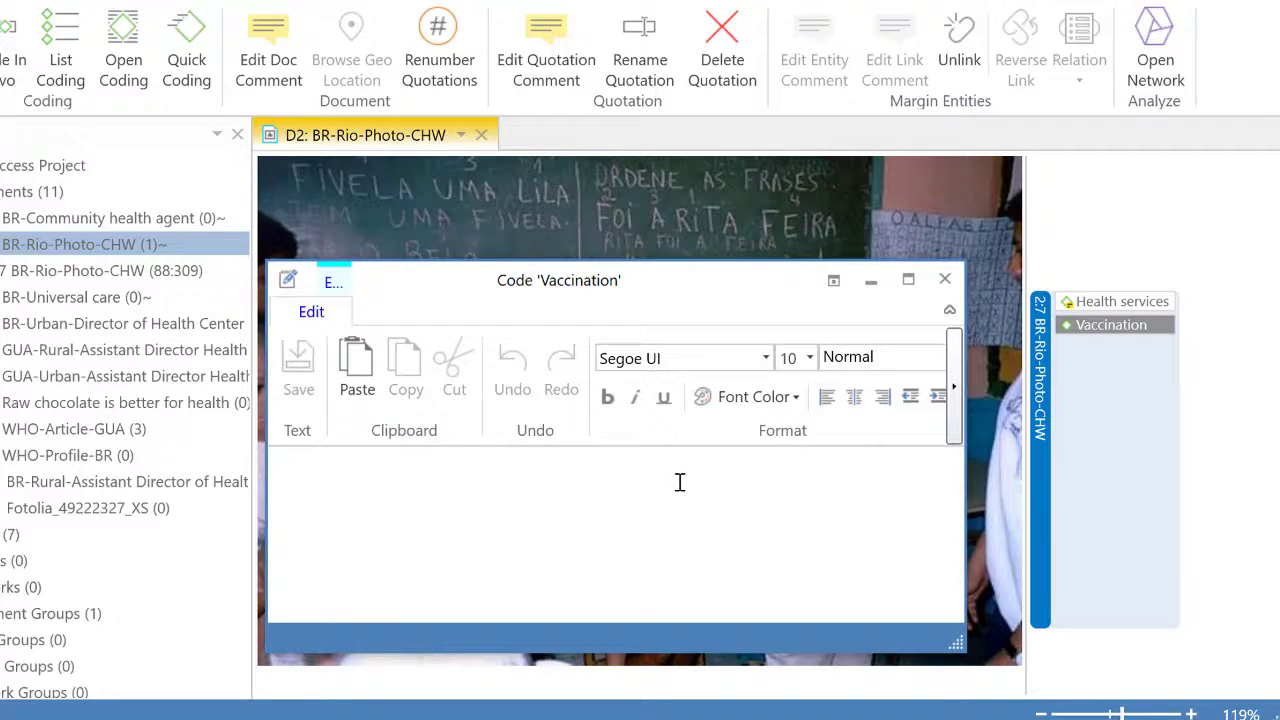
pyautogui.write('This code will b')
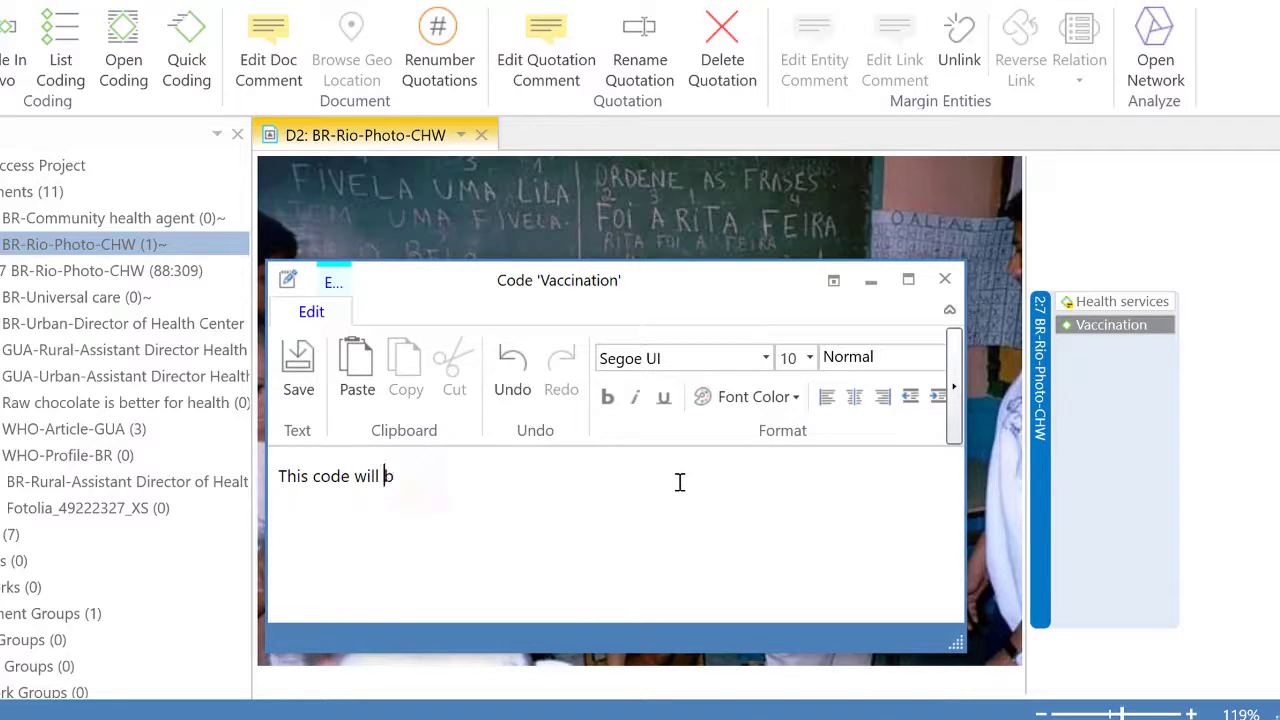
pyautogui.write('e used whenever thiere')
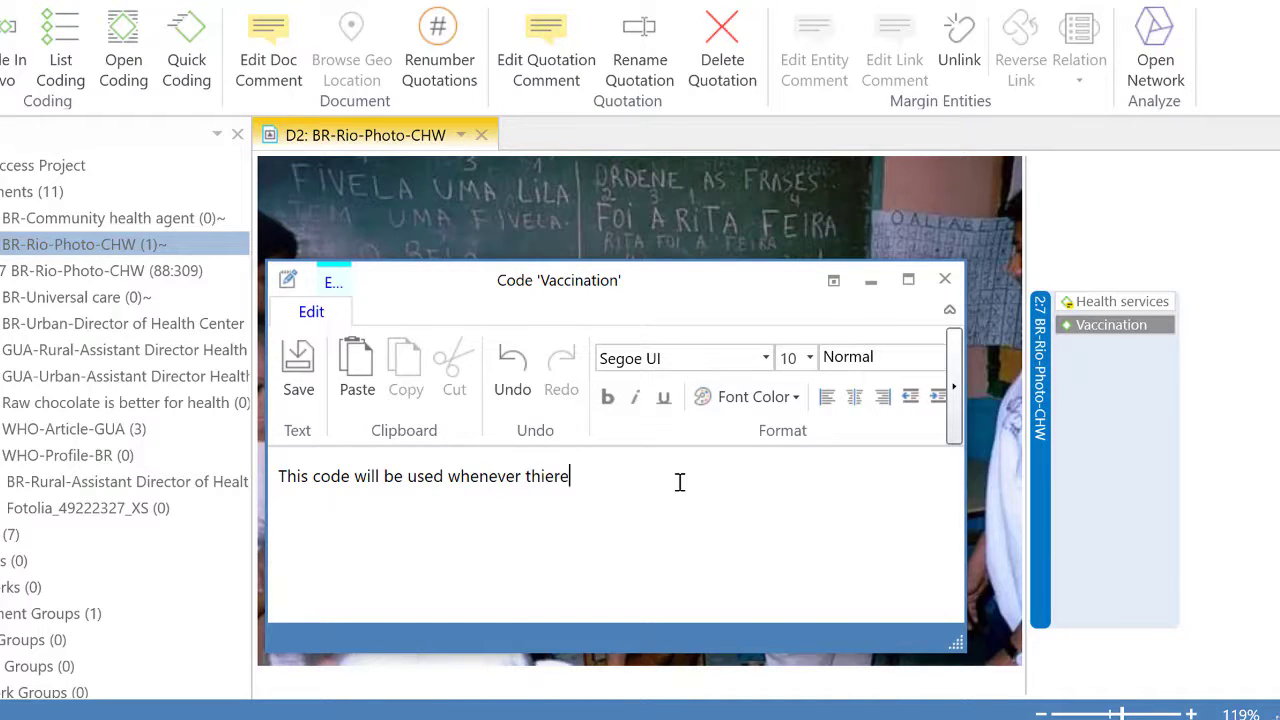
pyautogui.press('BackSpace')
pyautogui.press('BackSpace')
pyautogui.press('BackSpace')
pyautogui.write('e is a reference to the vaccination campaign')
pyautogui.click(944, 279)
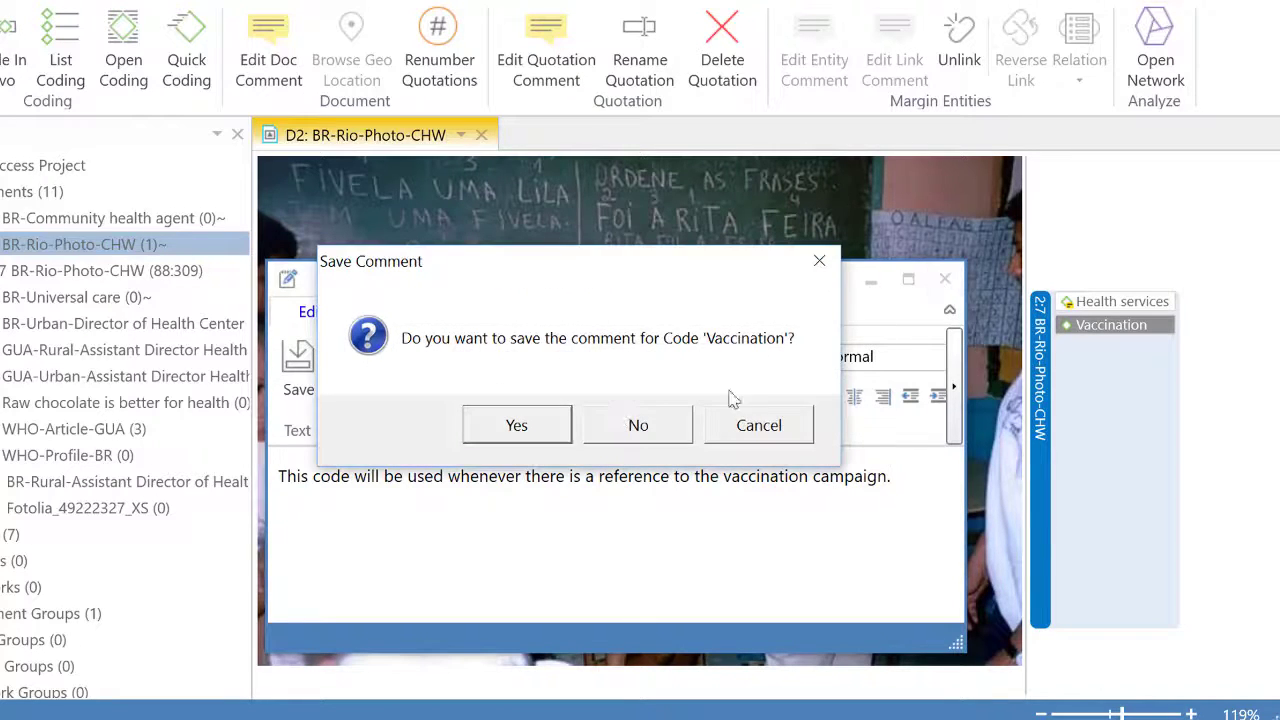
pyautogui.click(566, 423)
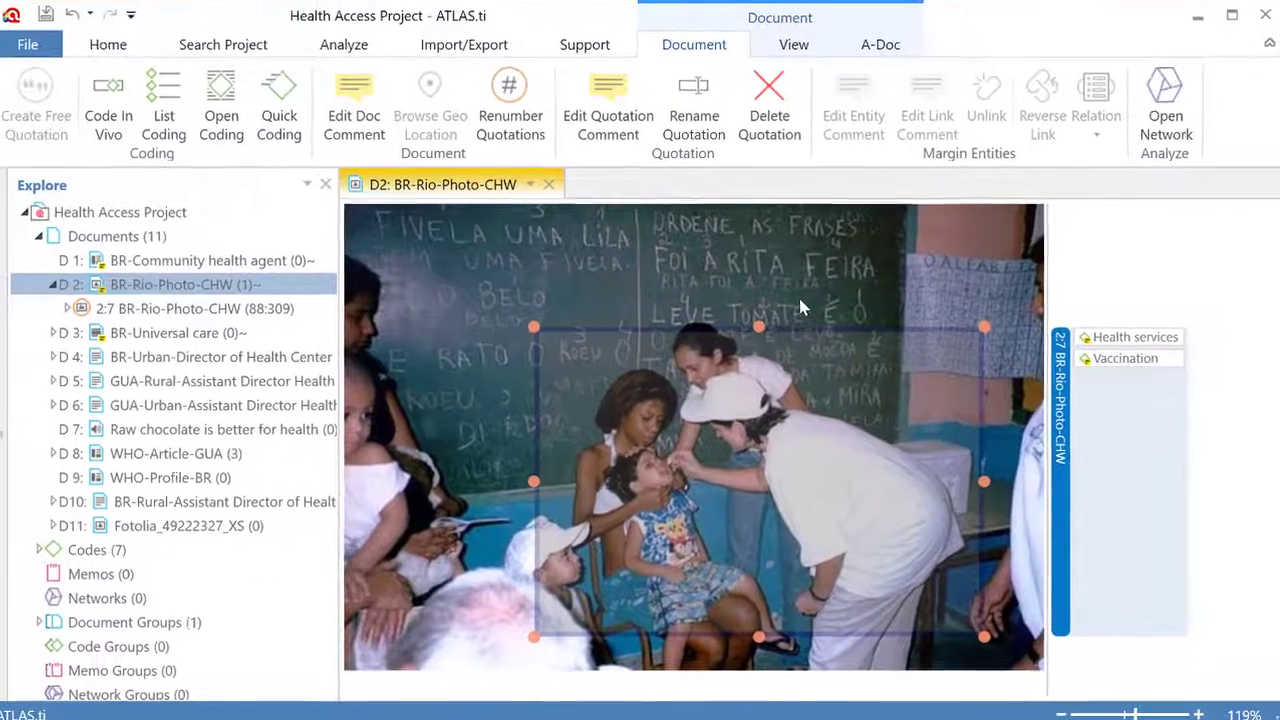
# Step: Deselect quotation 2:7 and mark a new rectangular area on the photo
pyautogui.click(753, 254)
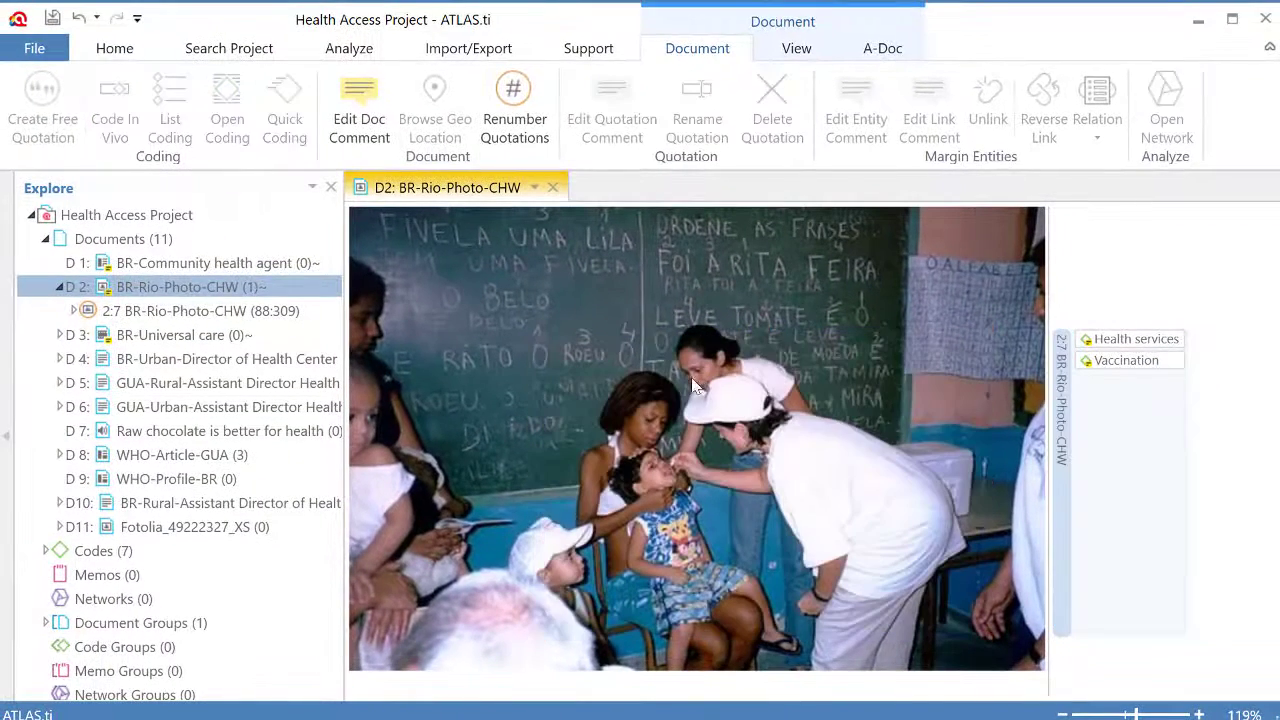
pyautogui.moveTo(681, 376); pyautogui.dragTo(975, 590)
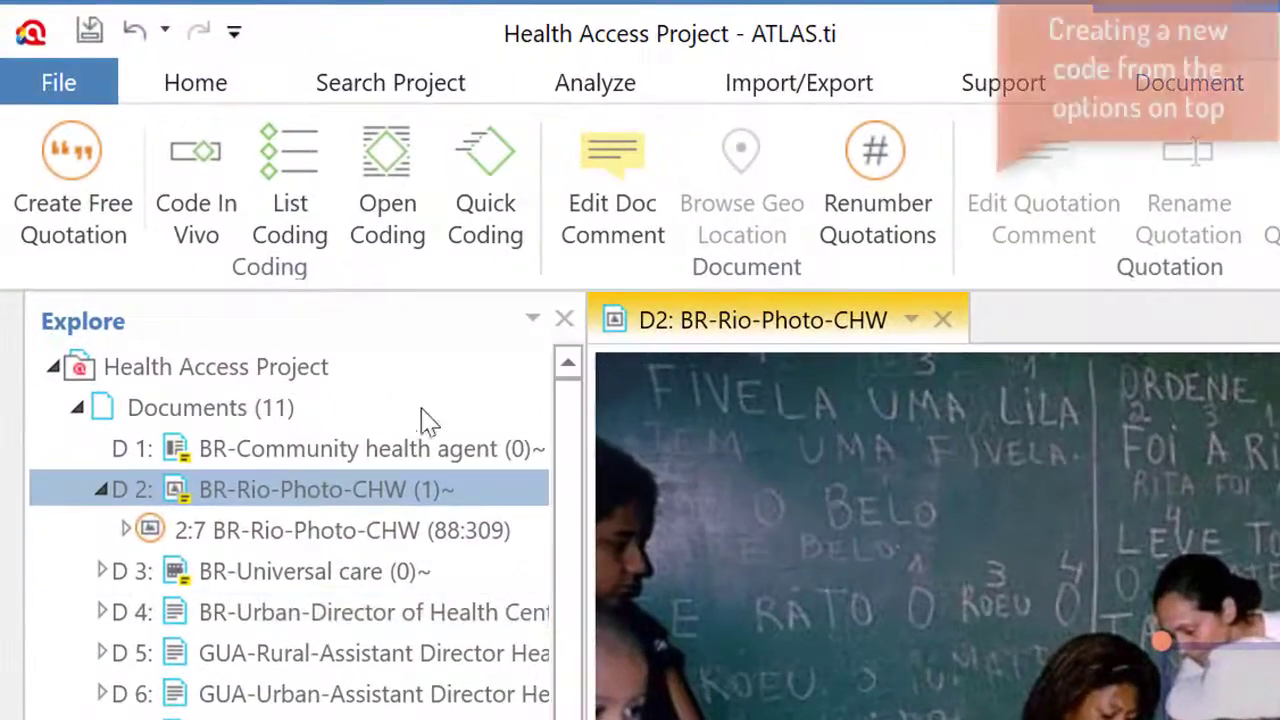
# Step: Create the code Health professional and assign it to the new quotation 2:8
pyautogui.click(388, 170)
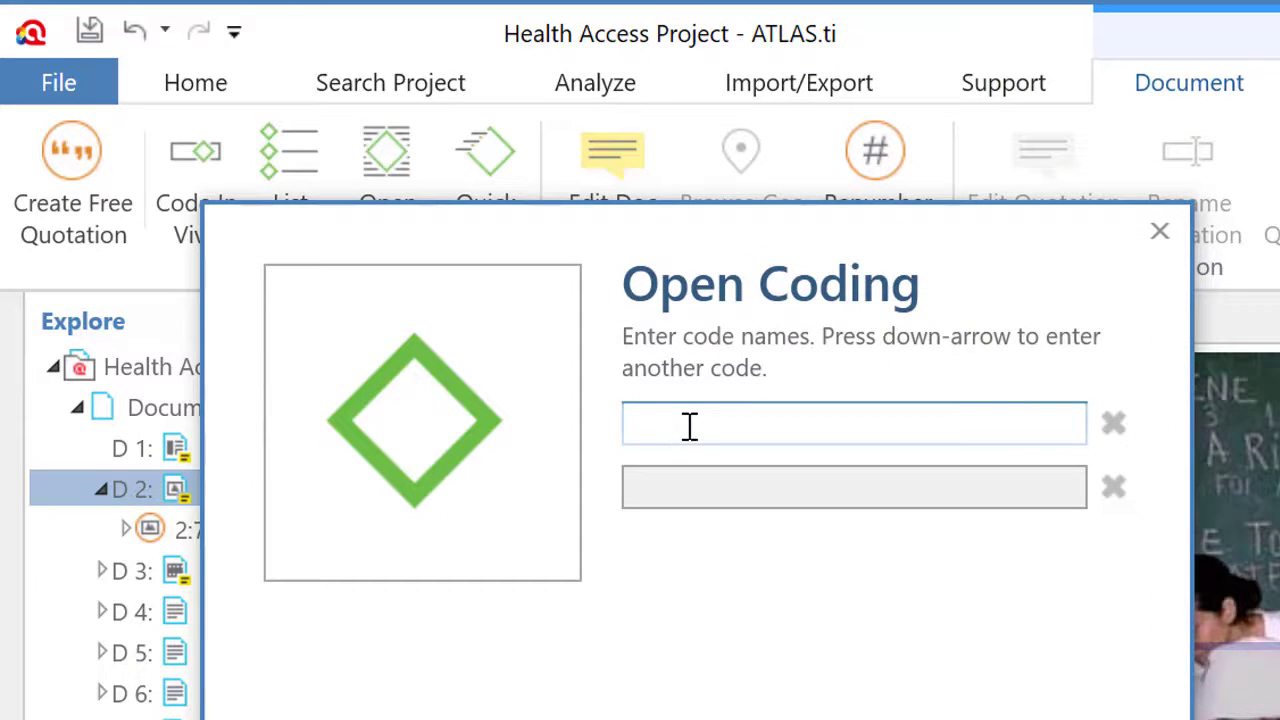
pyautogui.write('Hea')
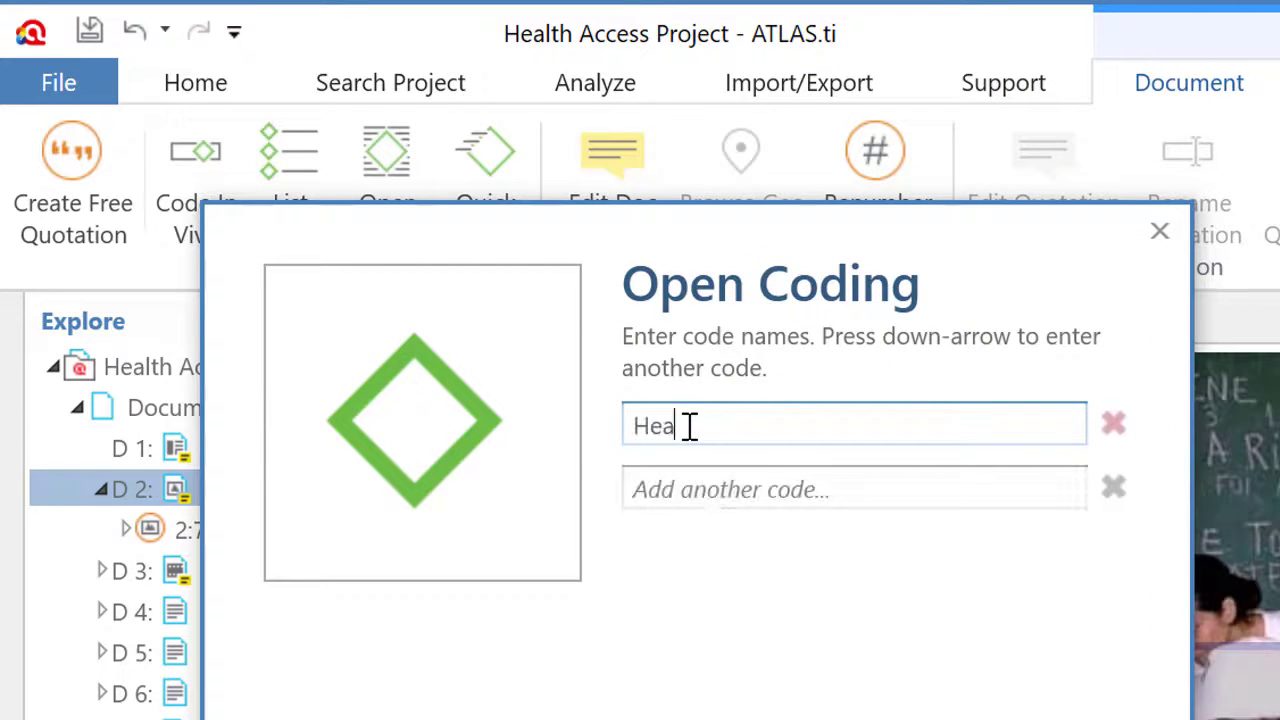
pyautogui.write('lth professional')
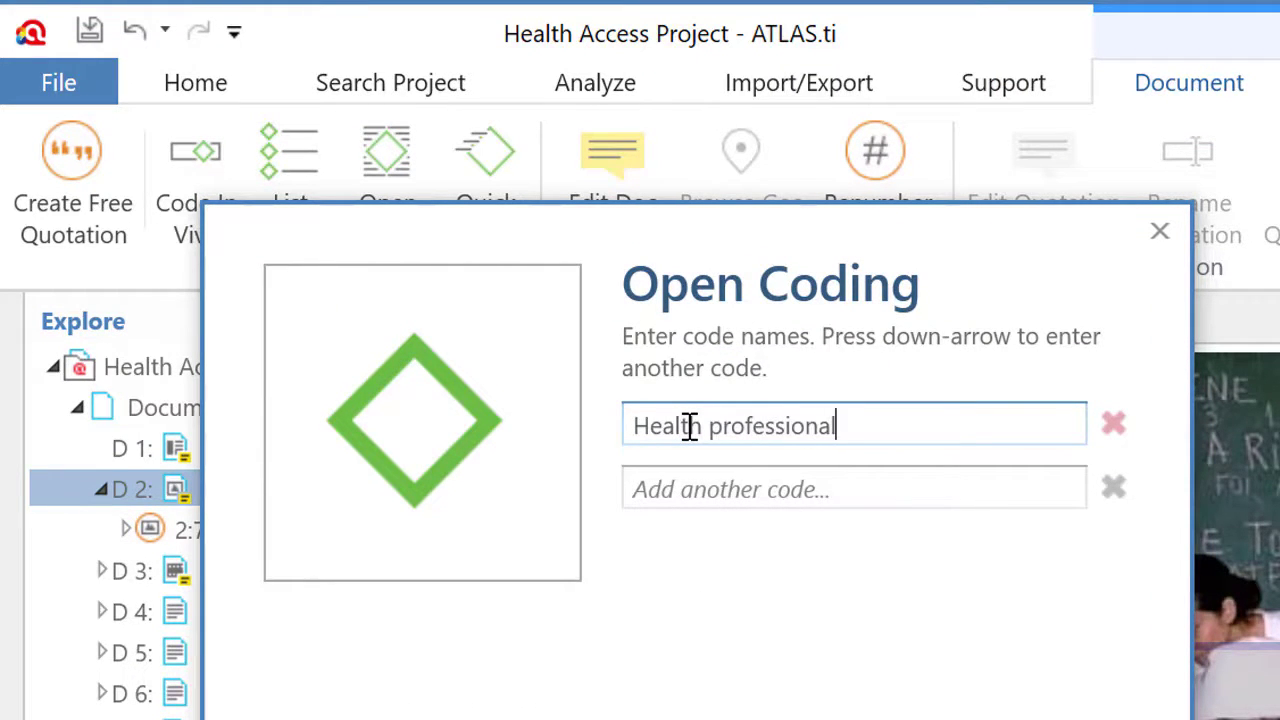
pyautogui.press('Return')
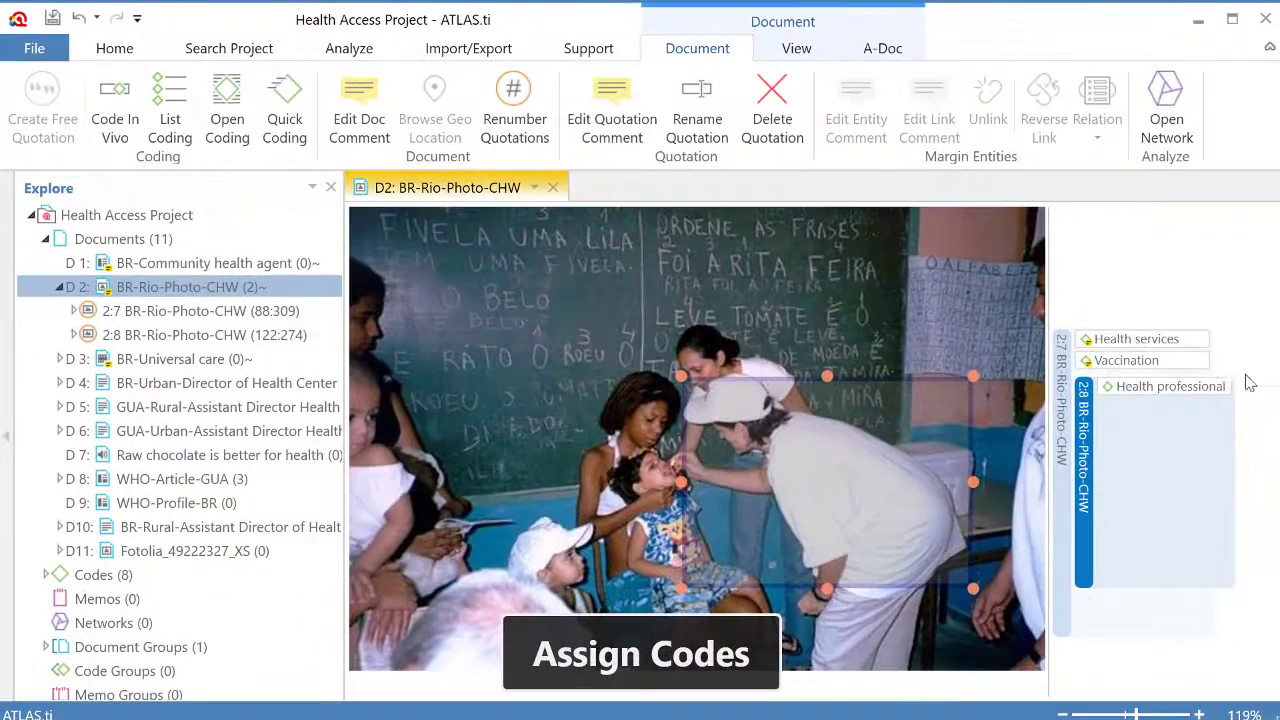
# Step: Write 'Definition of the code' as the Health professional code's comment
pyautogui.click(1183, 386)
pyautogui.rightClick(1183, 386)
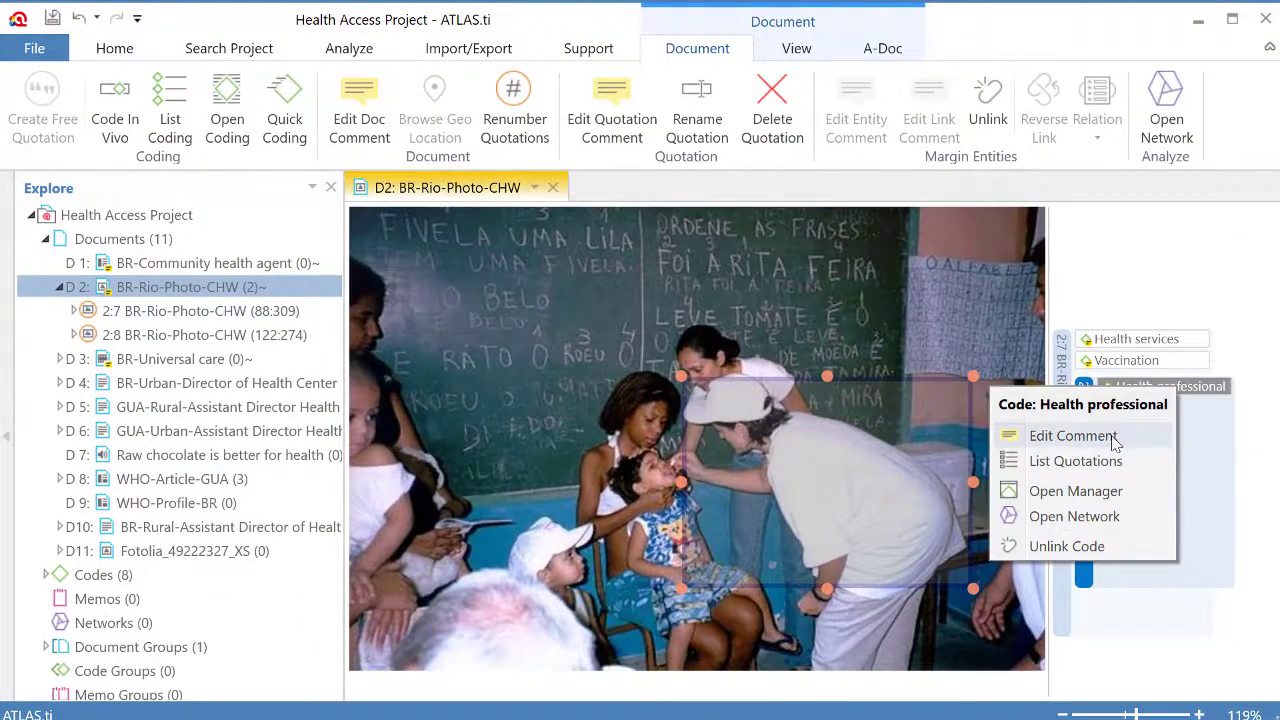
pyautogui.click(1072, 436)
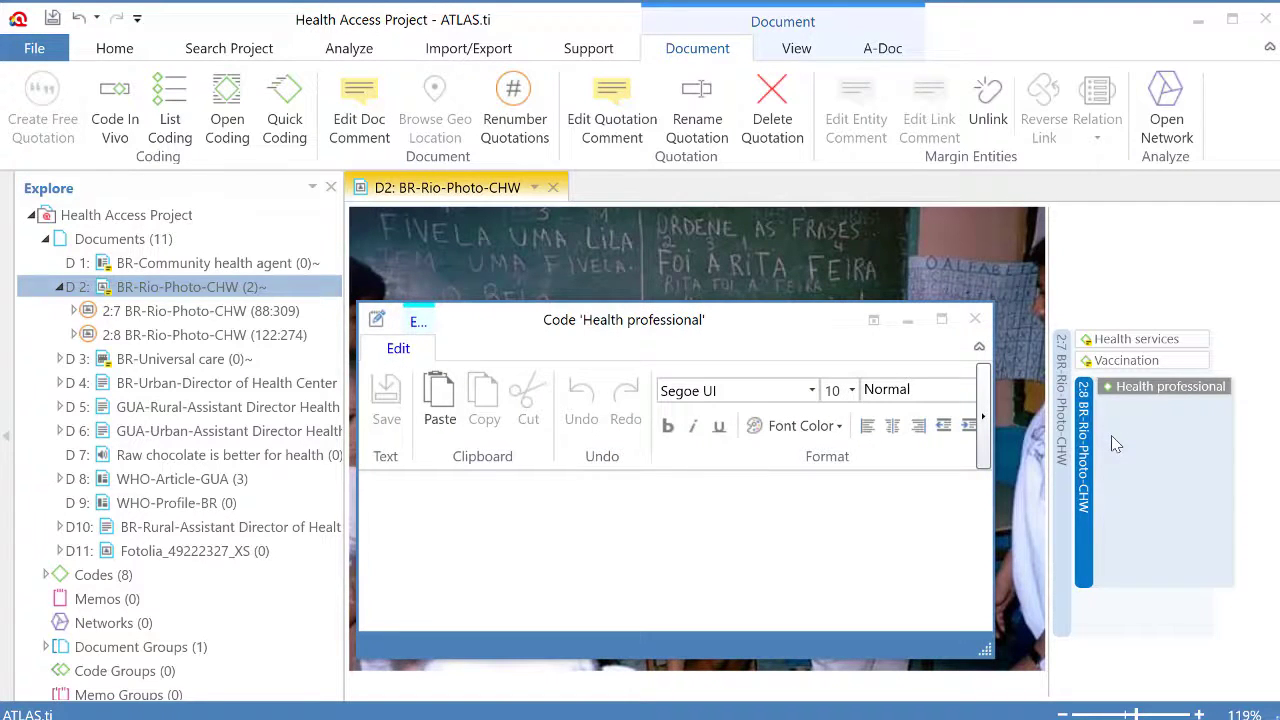
pyautogui.click(922, 516)
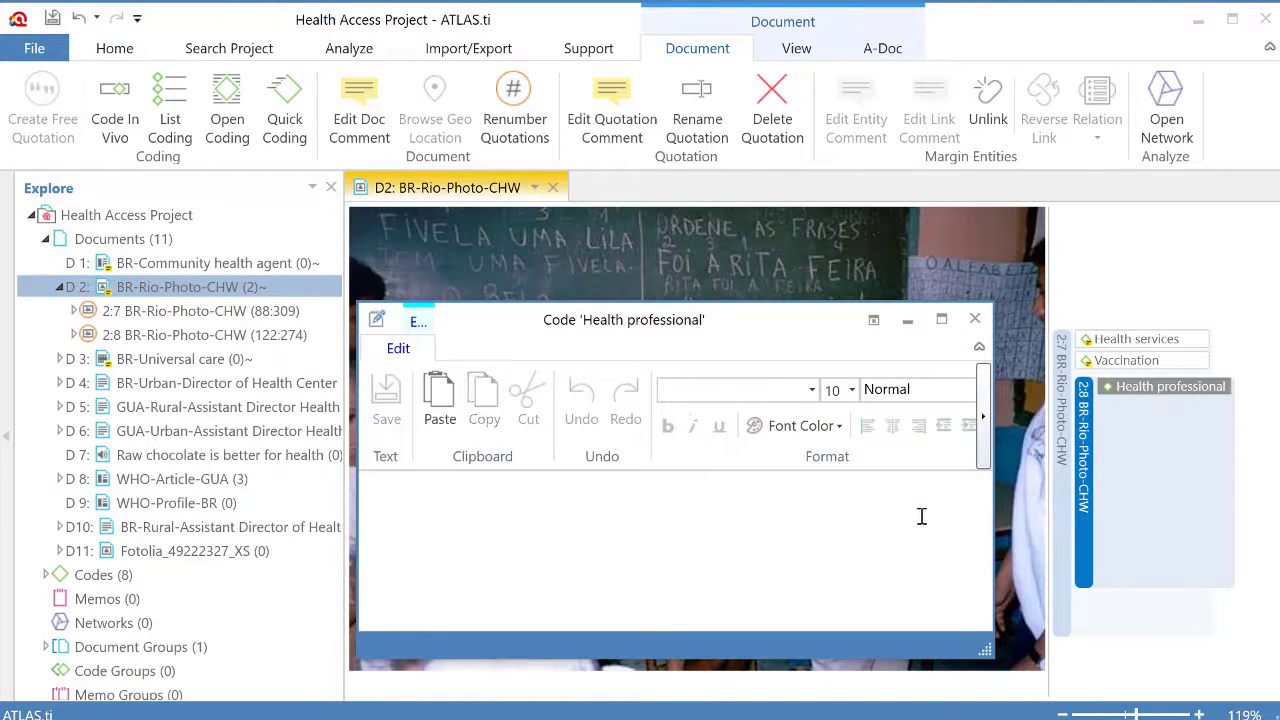
pyautogui.write('Definition p')
pyautogui.write('f the code...')
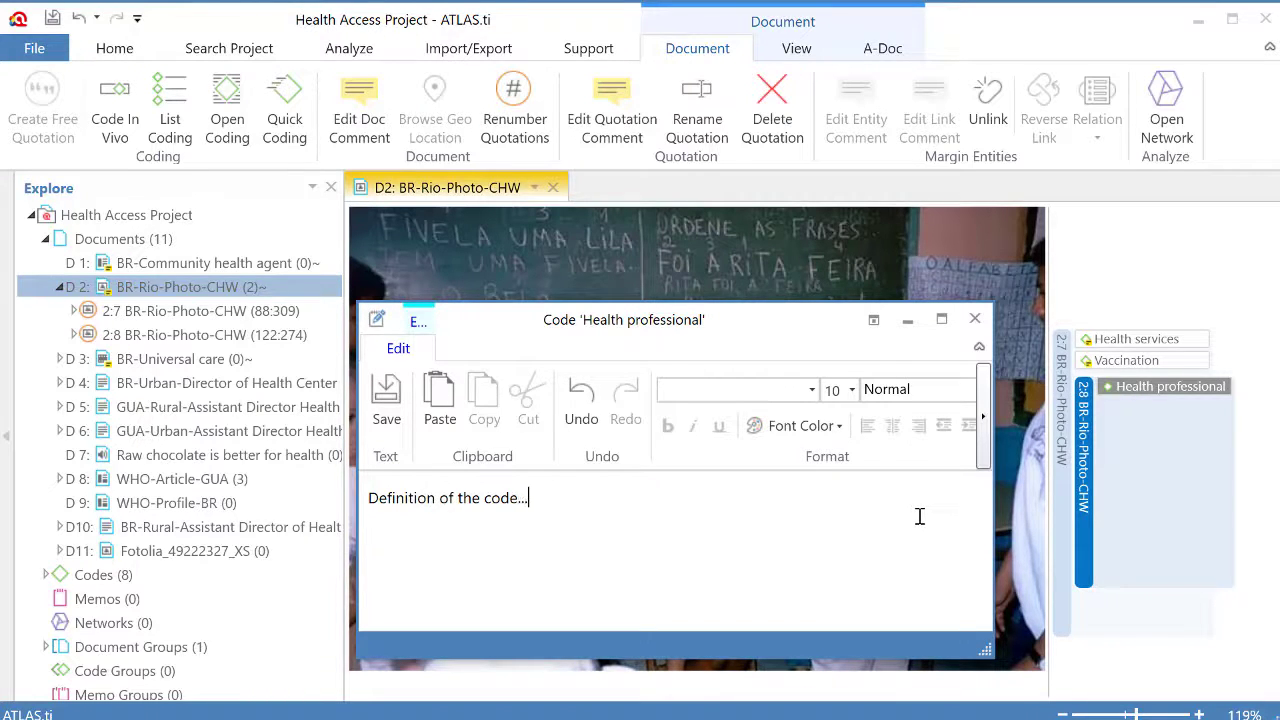
pyautogui.click(975, 318)
# Step: Save the code comment and give quotation 2:8 the reflection 'I wonder if this is a community health agent. Let's research this.'
pyautogui.click(609, 455)
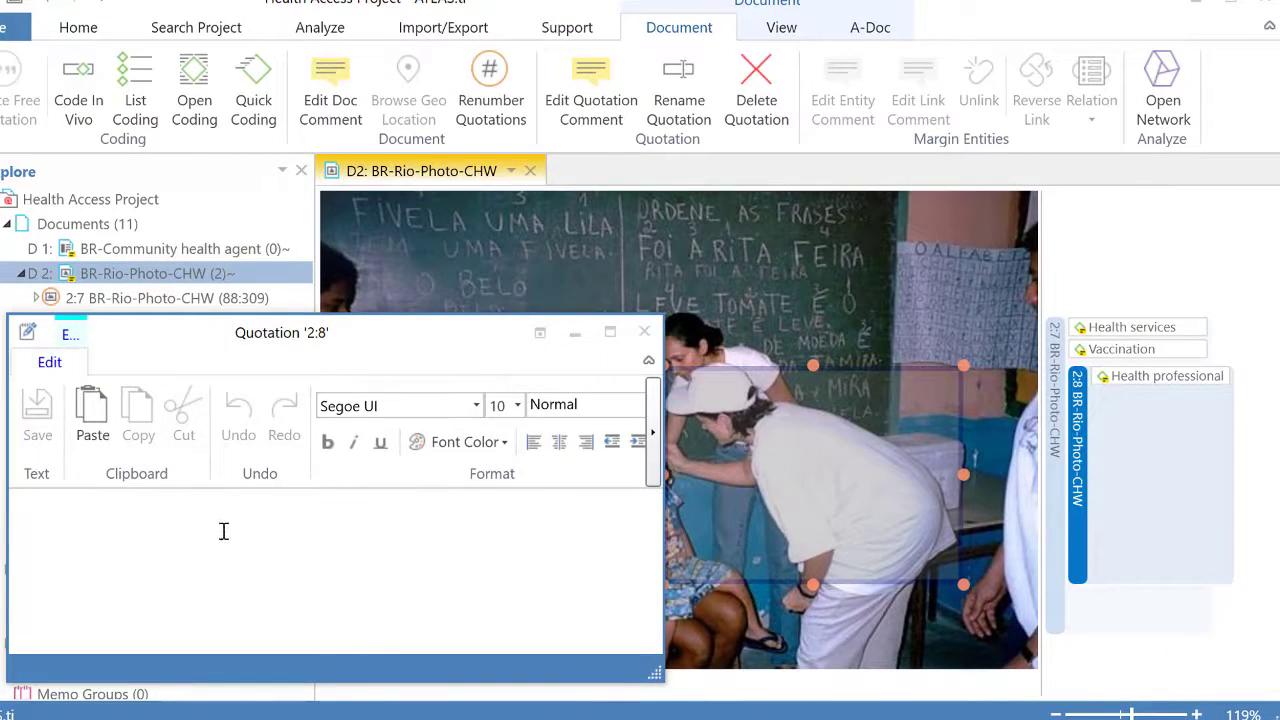
pyautogui.click(224, 532)
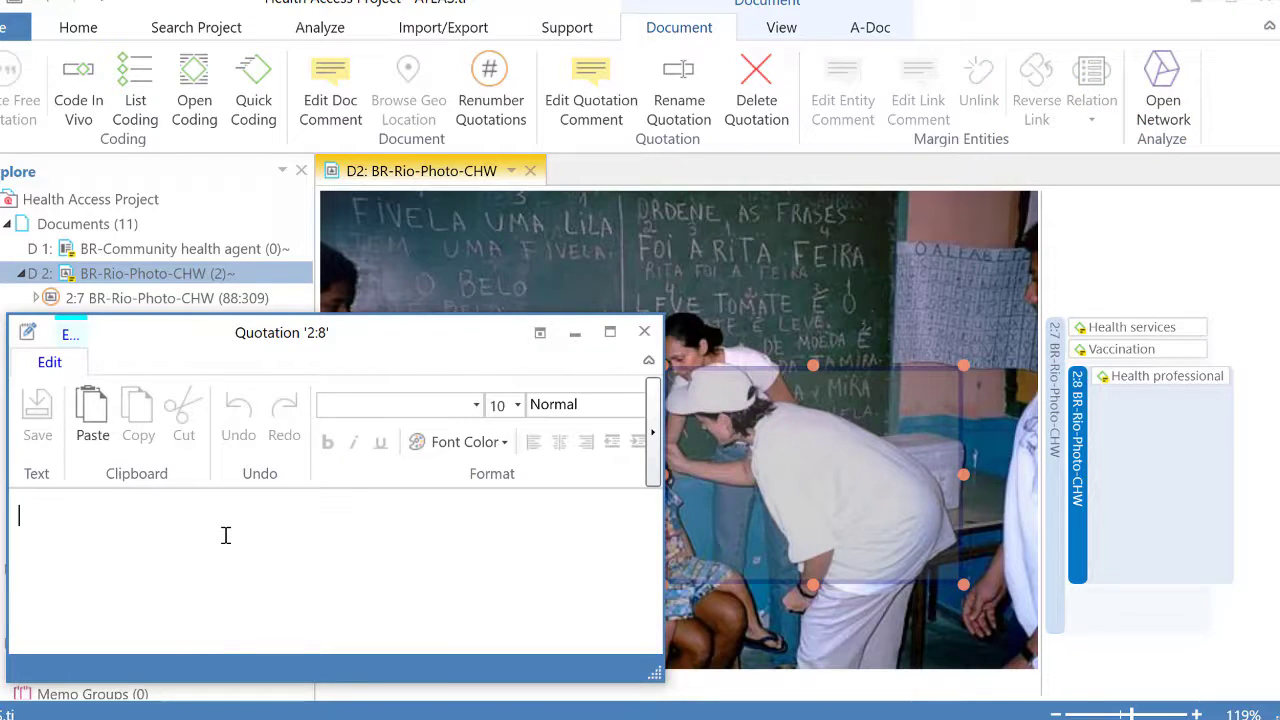
pyautogui.write('I wonder if this i')
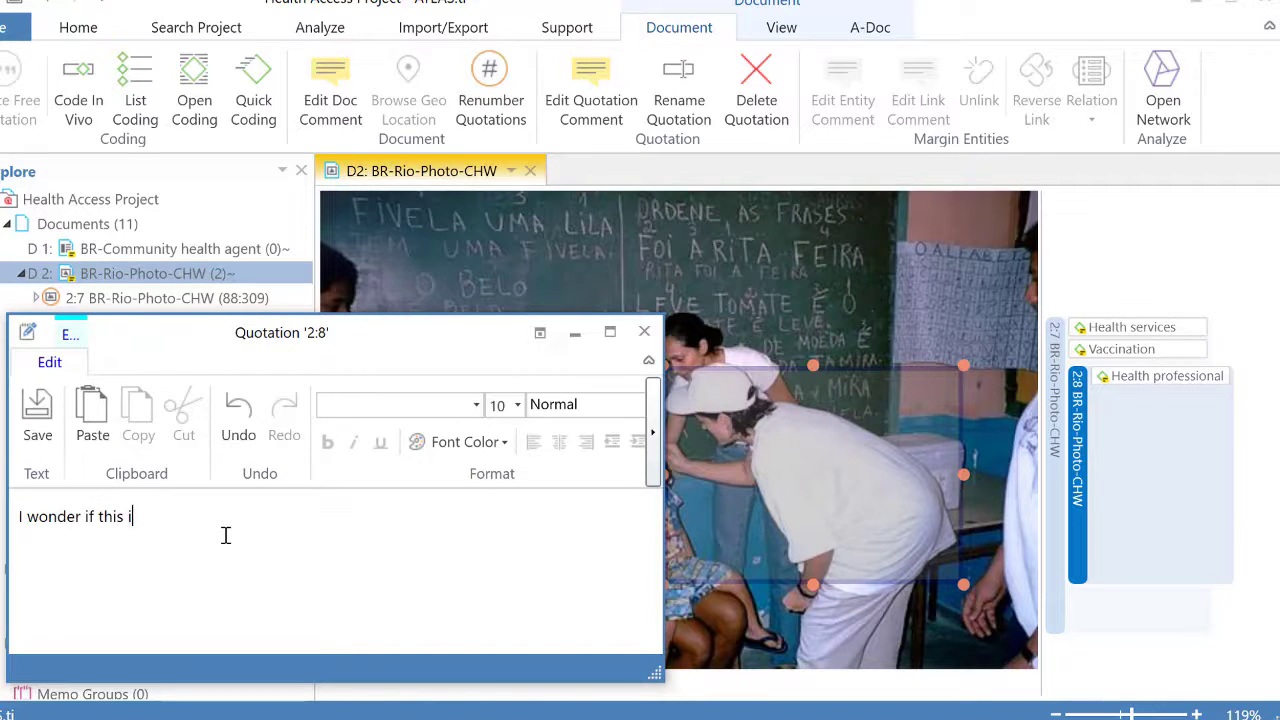
pyautogui.write('s a community health')
pyautogui.press('BackSpace')
pyautogui.press('BackSpace')
pyautogui.press('BackSpace')
pyautogui.write('alth ag')
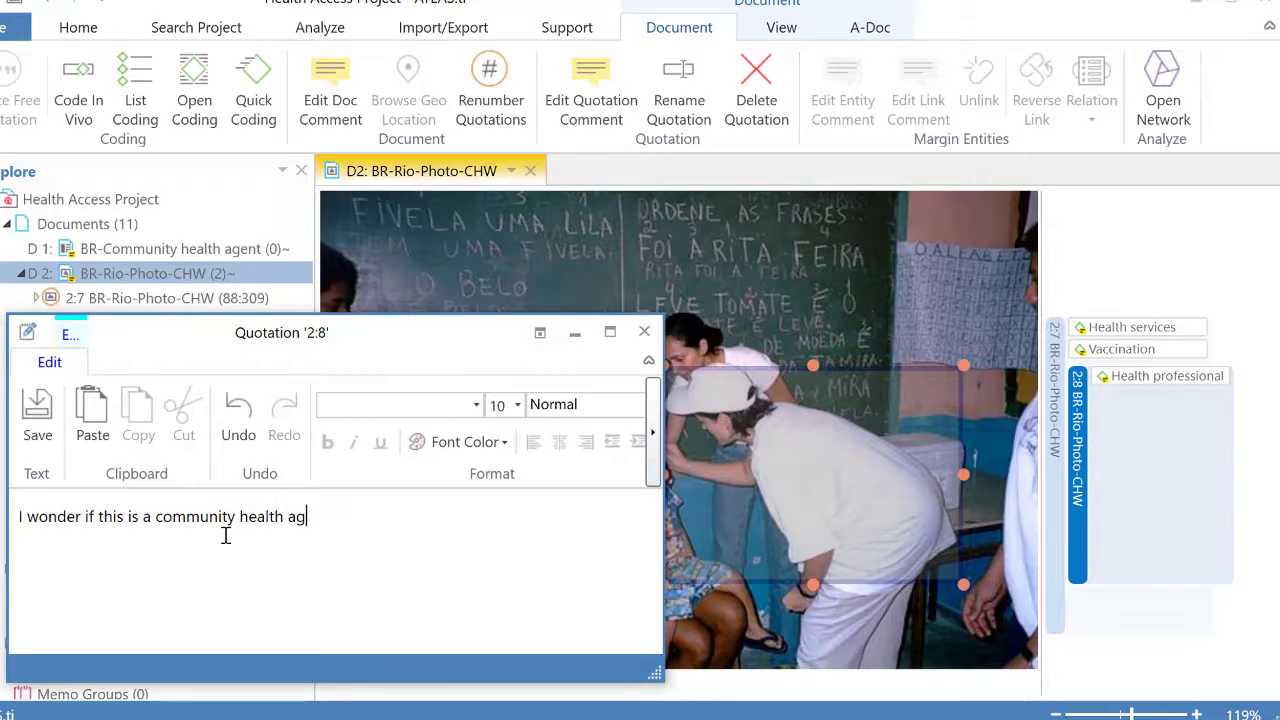
pyautogui.write("ent. Let's research")
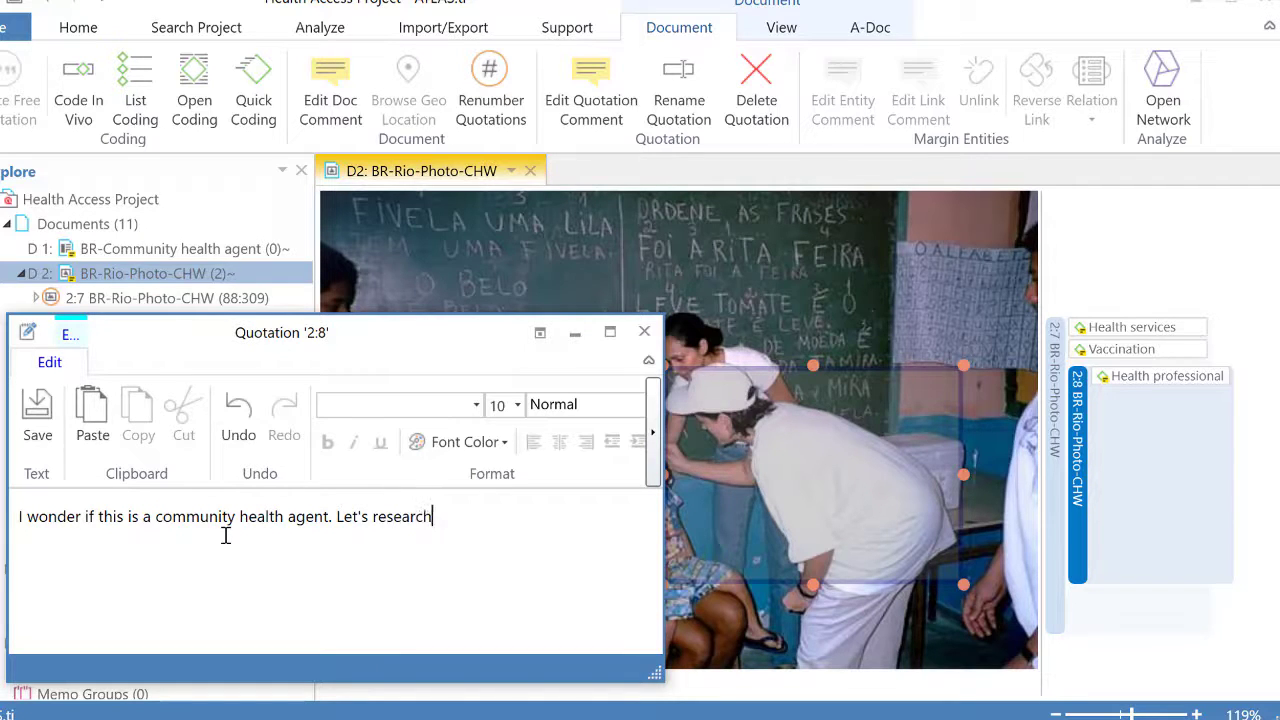
pyautogui.write(' this.')
pyautogui.click(644, 331)
pyautogui.click(543, 442)
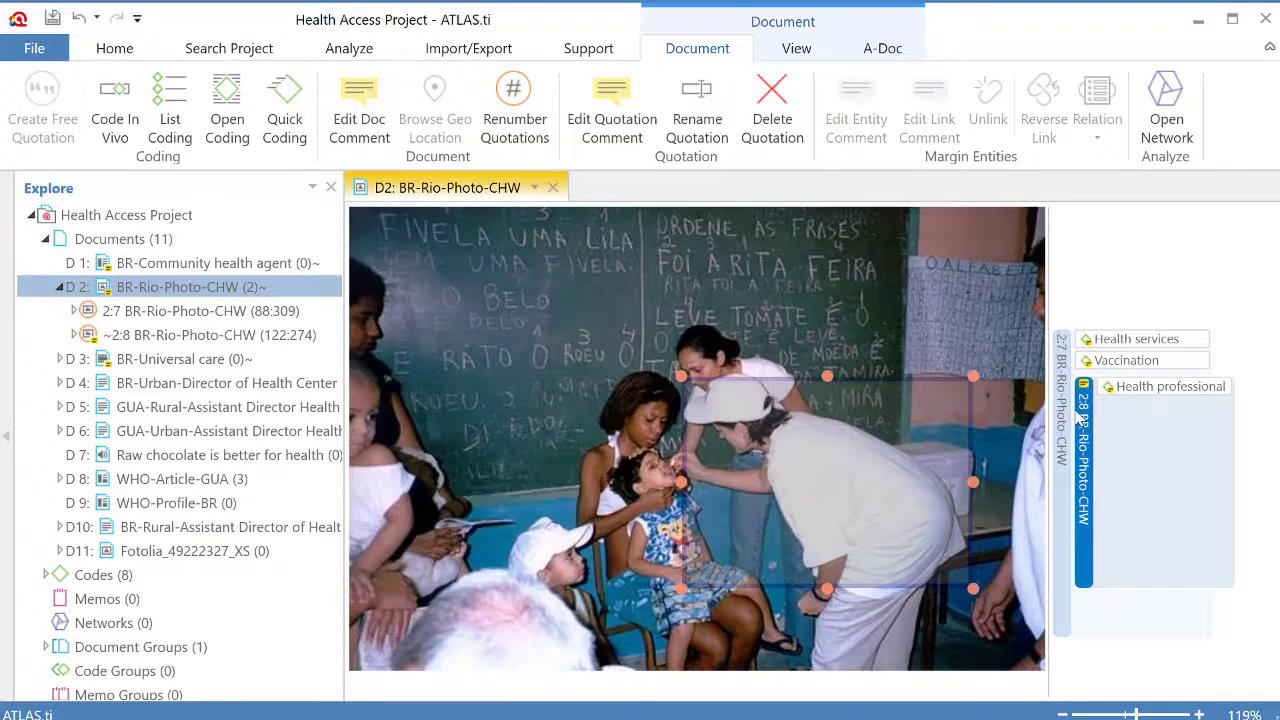
# Step: Open the D11 Fotolia_49222327_XS photo and mark a rectangle around the nurse and seated woman
pyautogui.click(1063, 415)
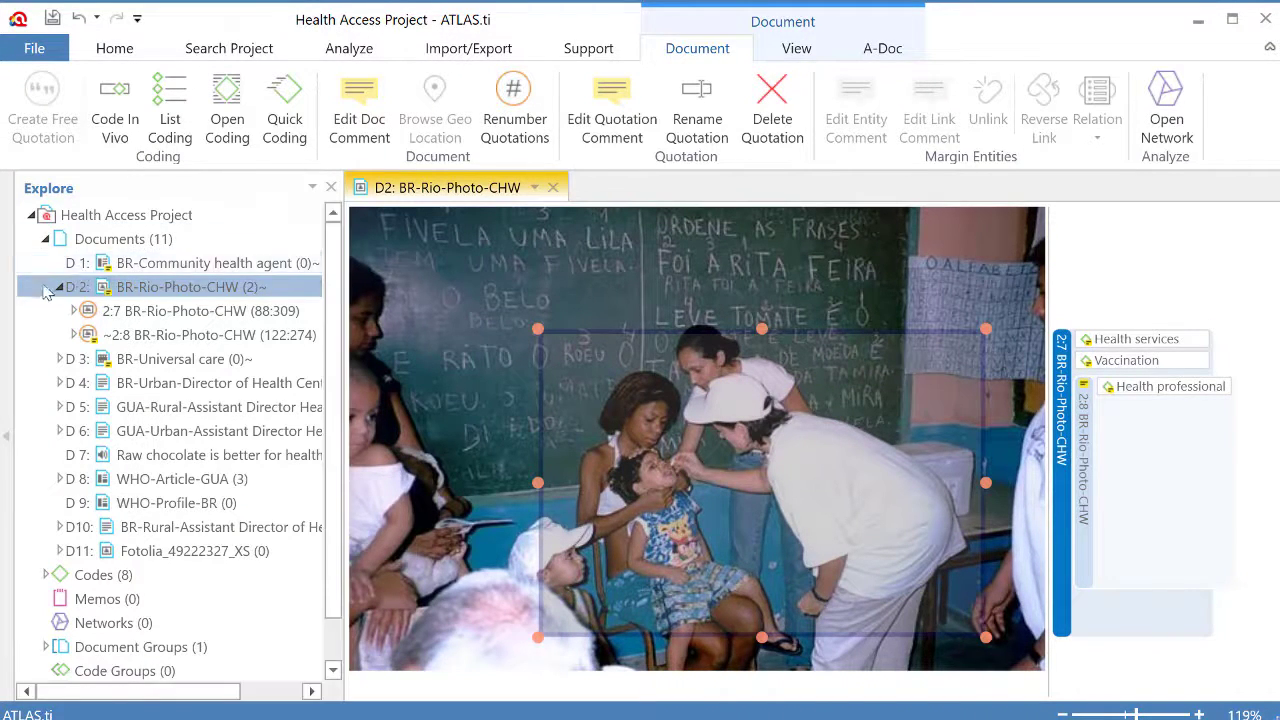
pyautogui.click(59, 287)
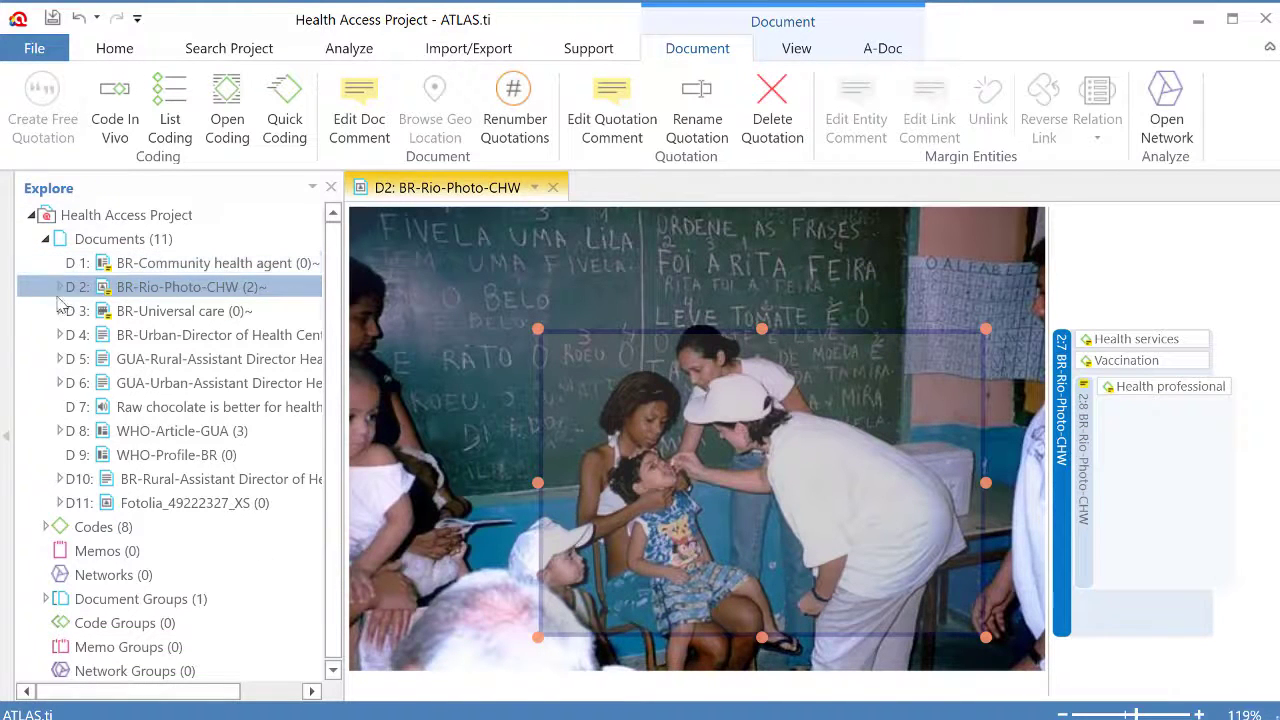
pyautogui.doubleClick(168, 505)
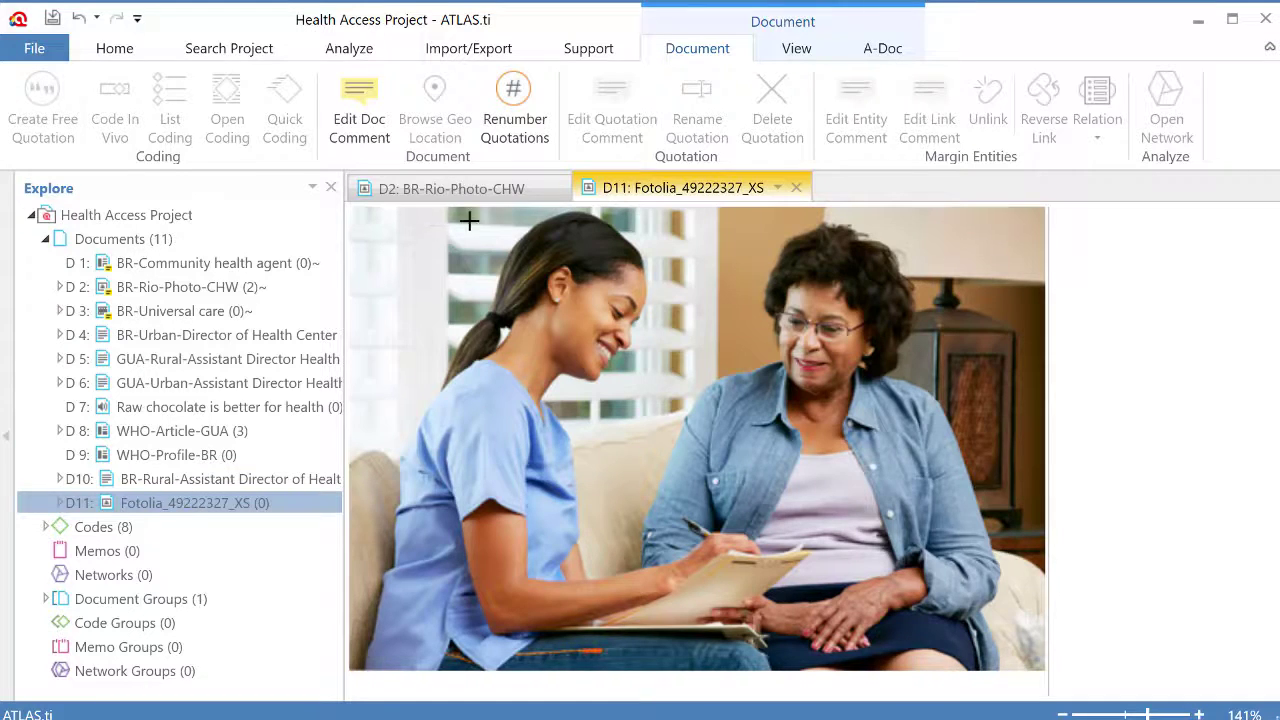
pyautogui.moveTo(510, 221); pyautogui.dragTo(1008, 618)
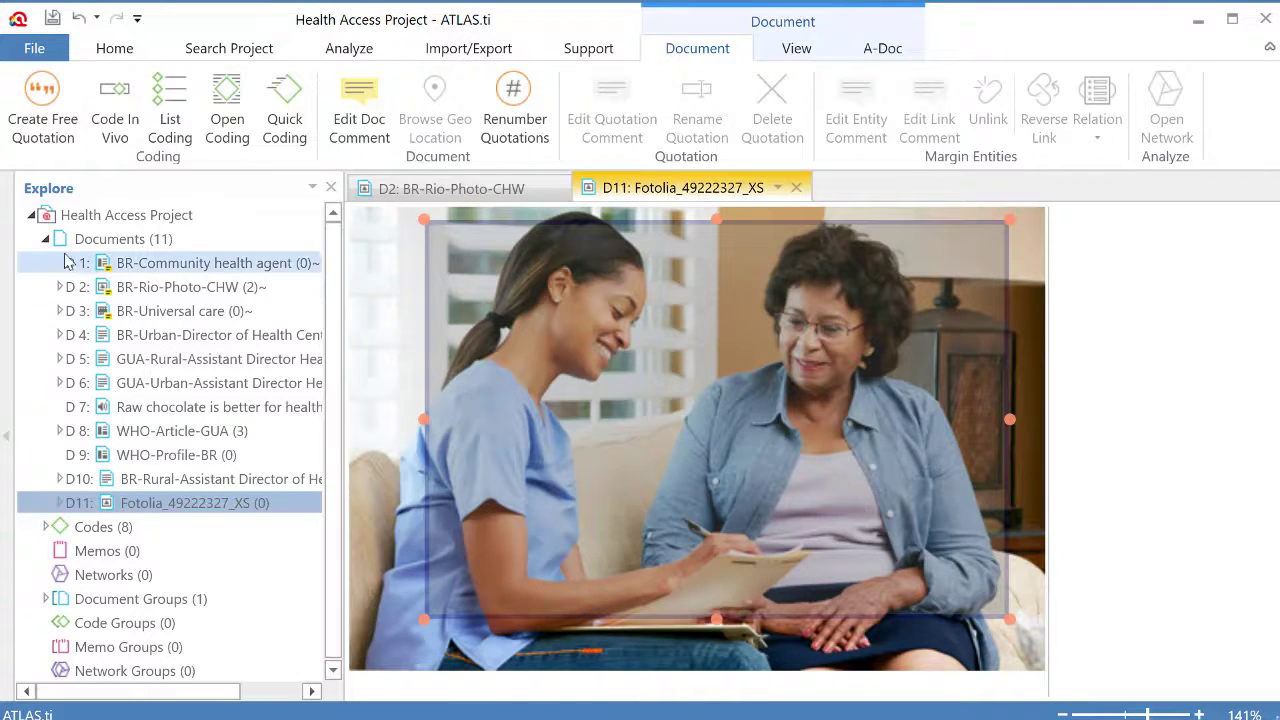
pyautogui.click(46, 240)
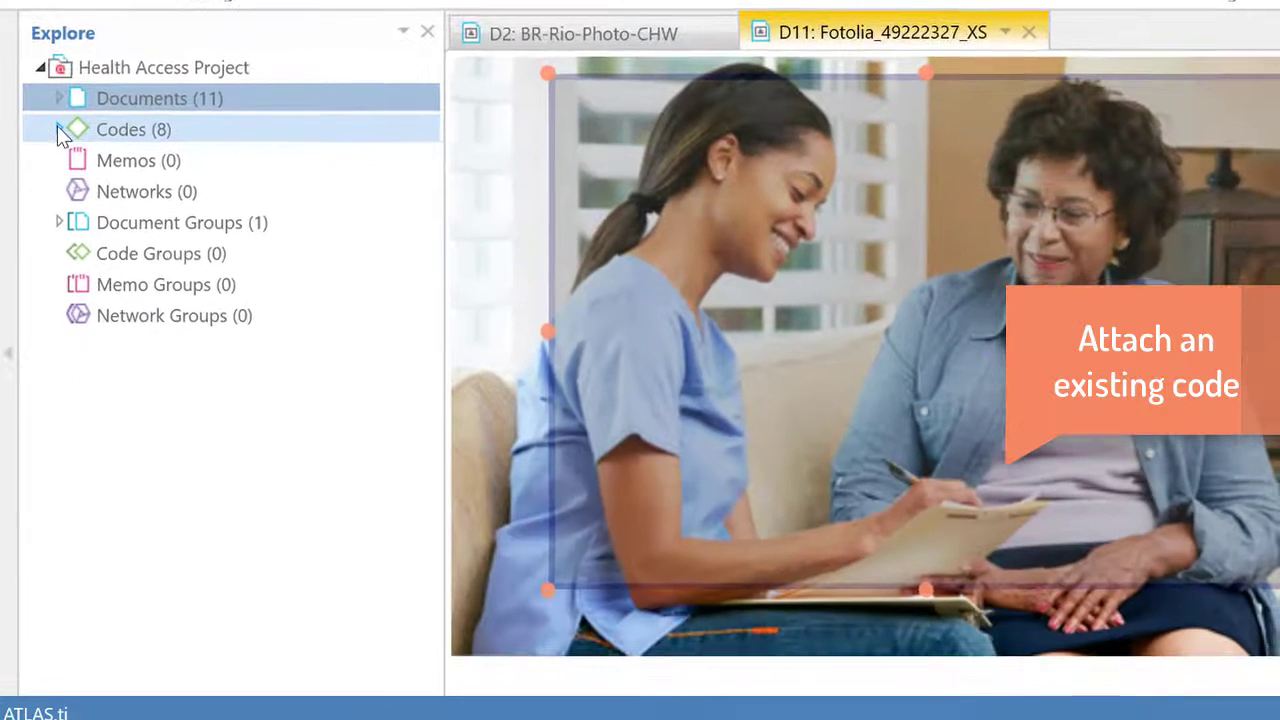
# Step: Apply the Health services code to the marked area, creating quotation 11:2
pyautogui.click(63, 356)
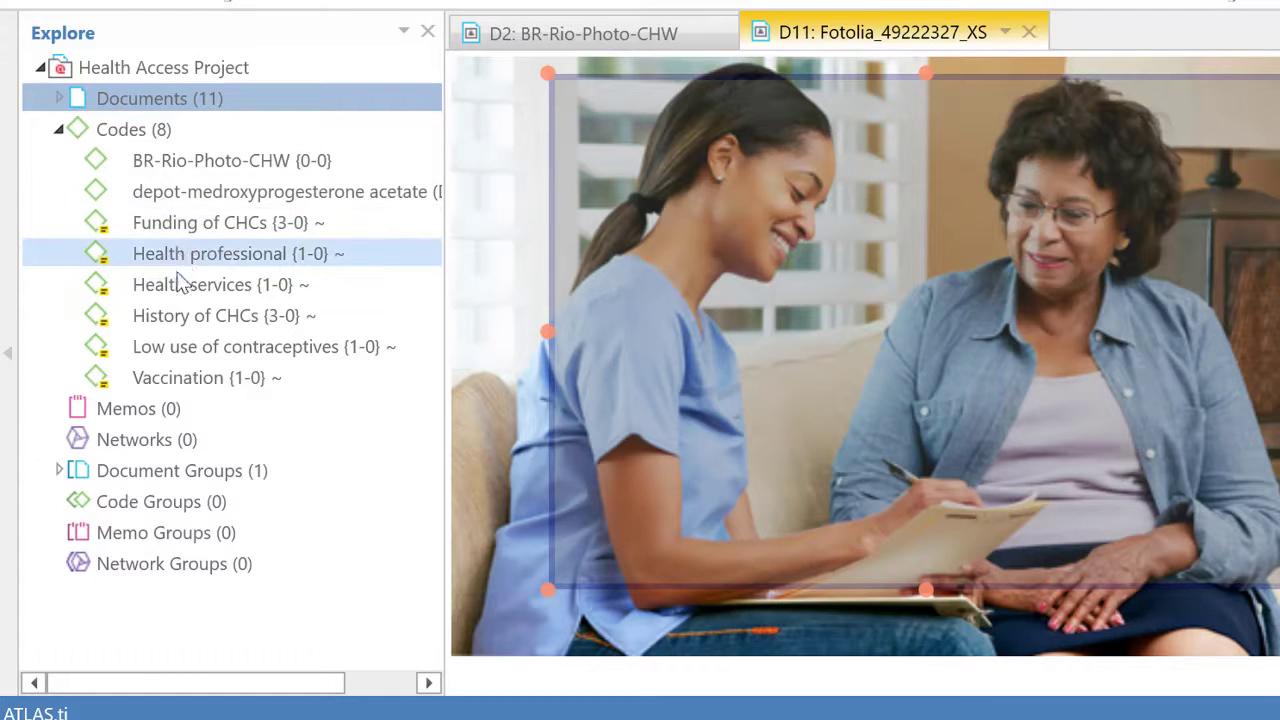
pyautogui.moveTo(166, 291)
pyautogui.mouseDown()
pyautogui.moveTo(766, 363)
pyautogui.moveTo(887, 345)
pyautogui.mouseUp()
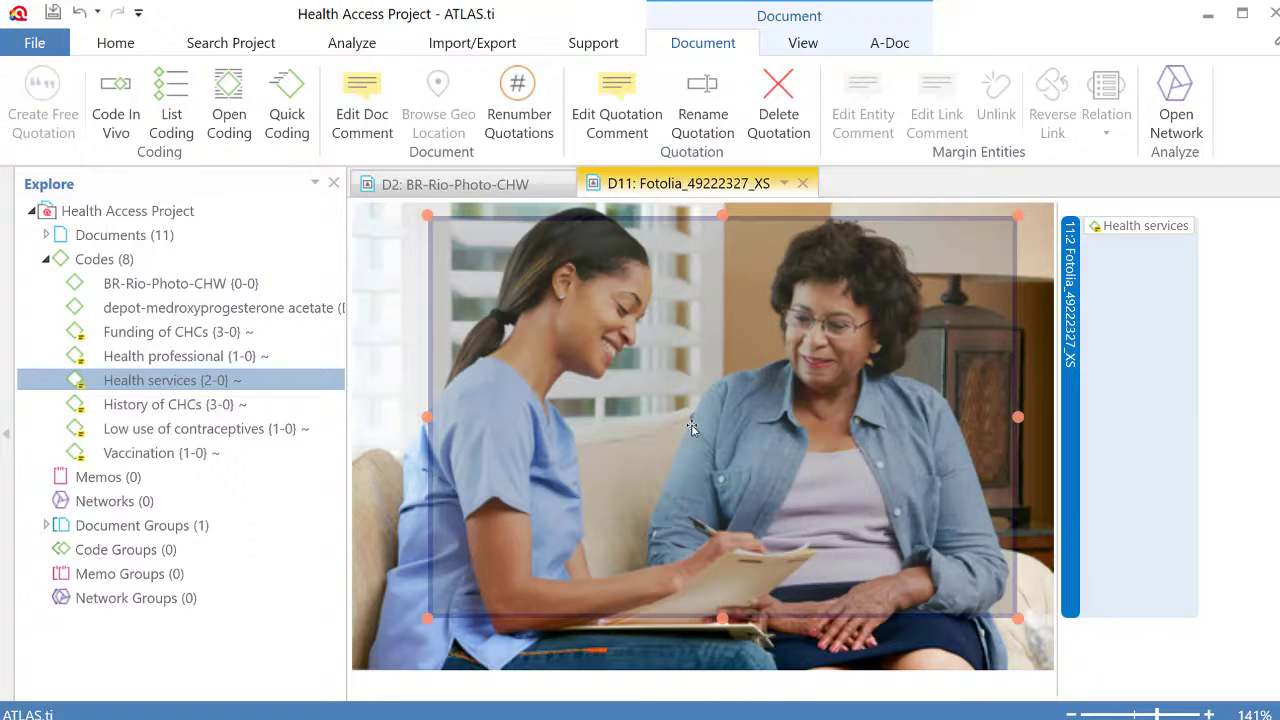
# Step: Give quotation 11:2 the comment 'They seem to be enjoying the interview...' and save it
pyautogui.rightClick(1070, 310)
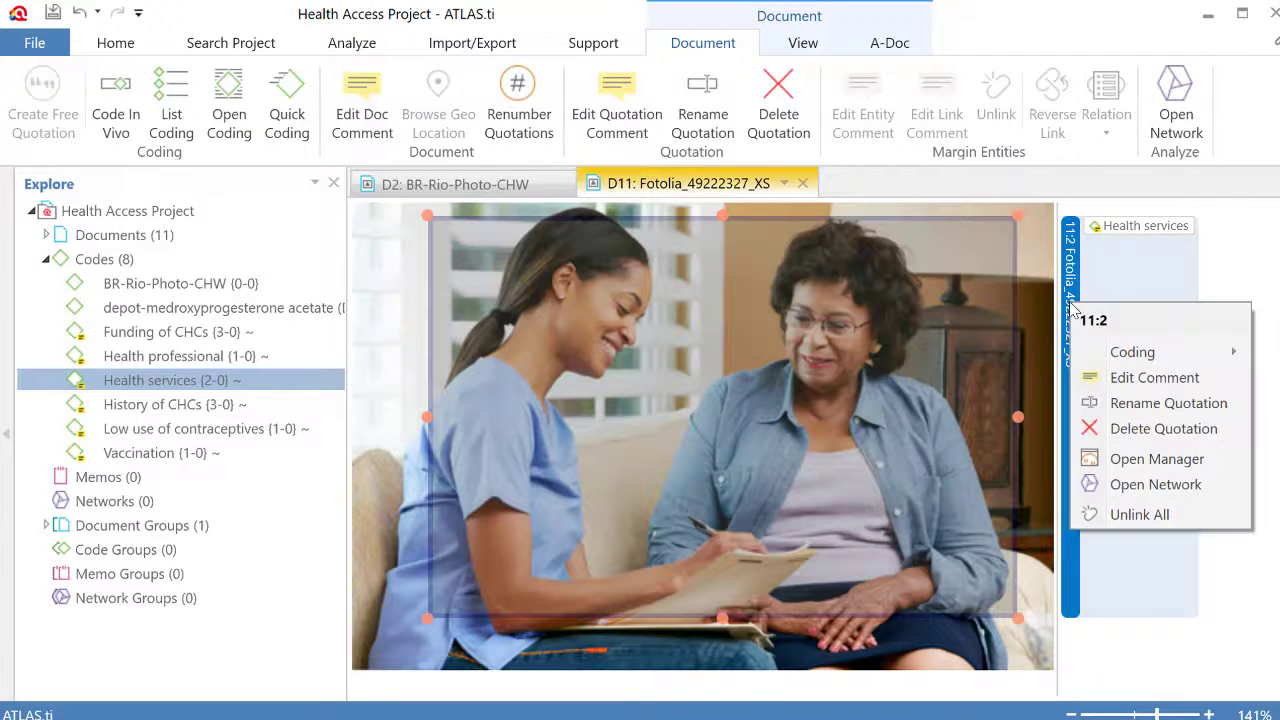
pyautogui.click(1094, 377)
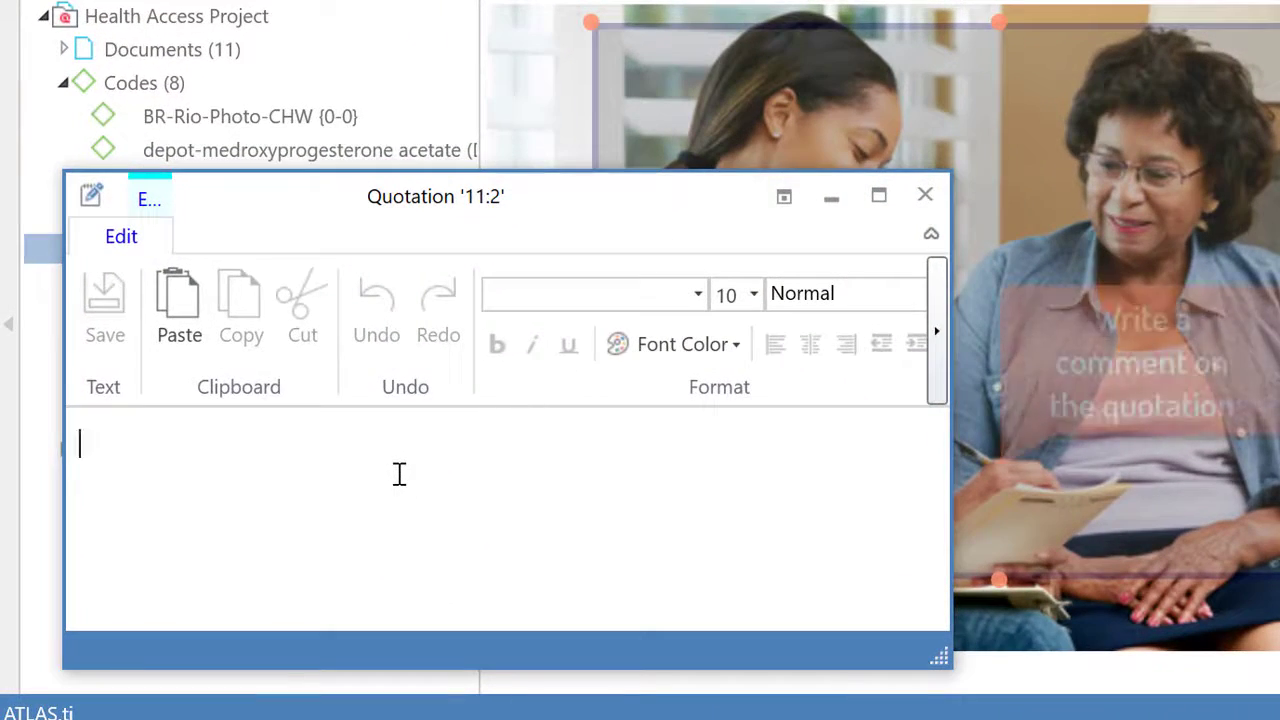
pyautogui.write('They ')
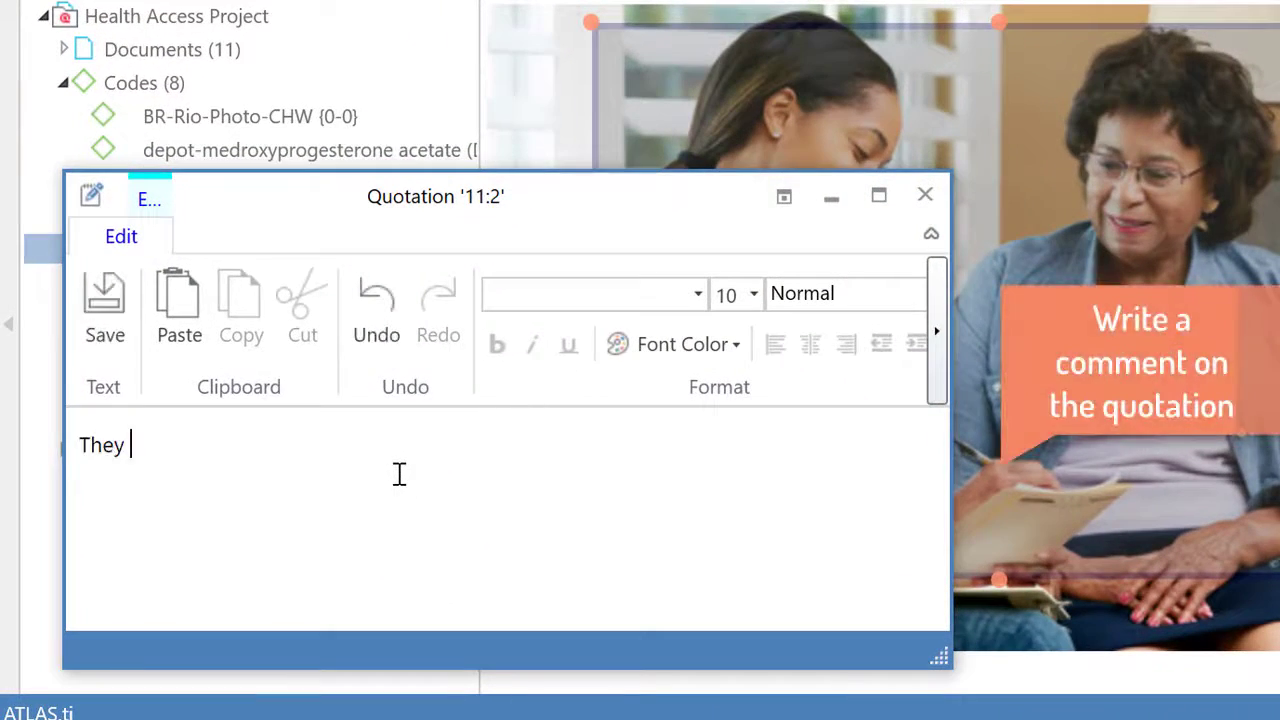
pyautogui.write('seem to be enjoying the ')
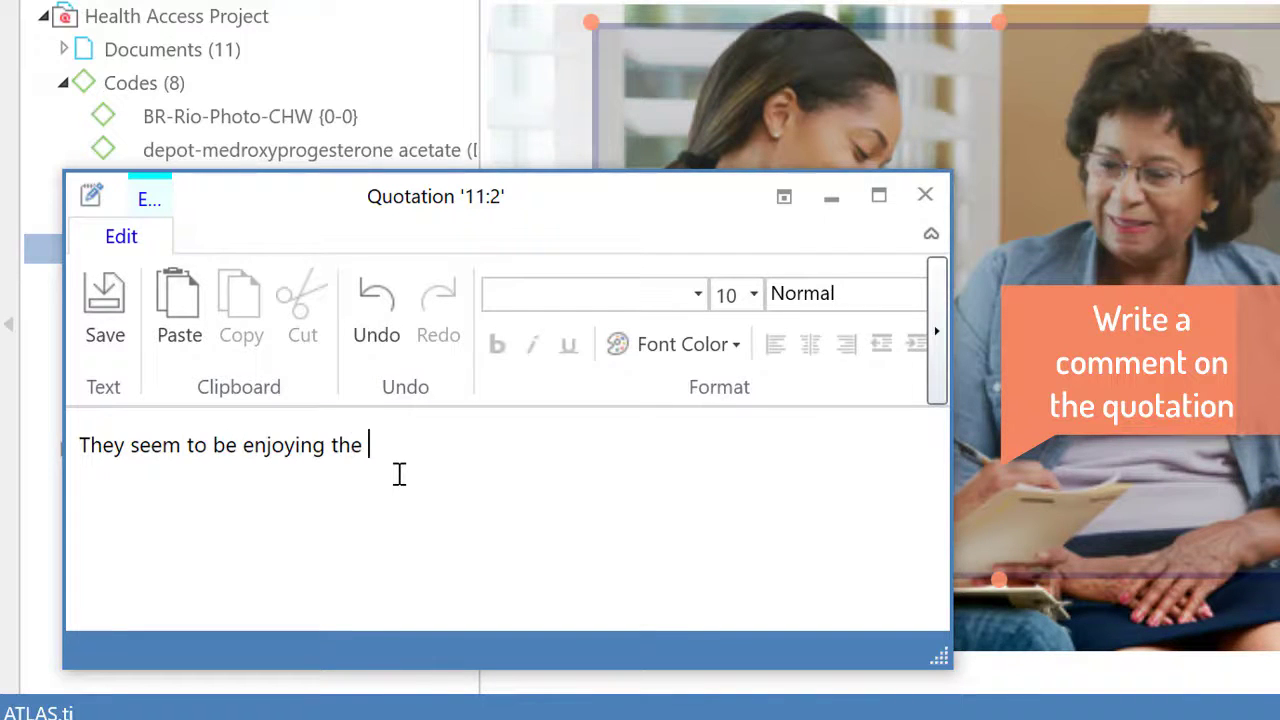
pyautogui.write('interview...')
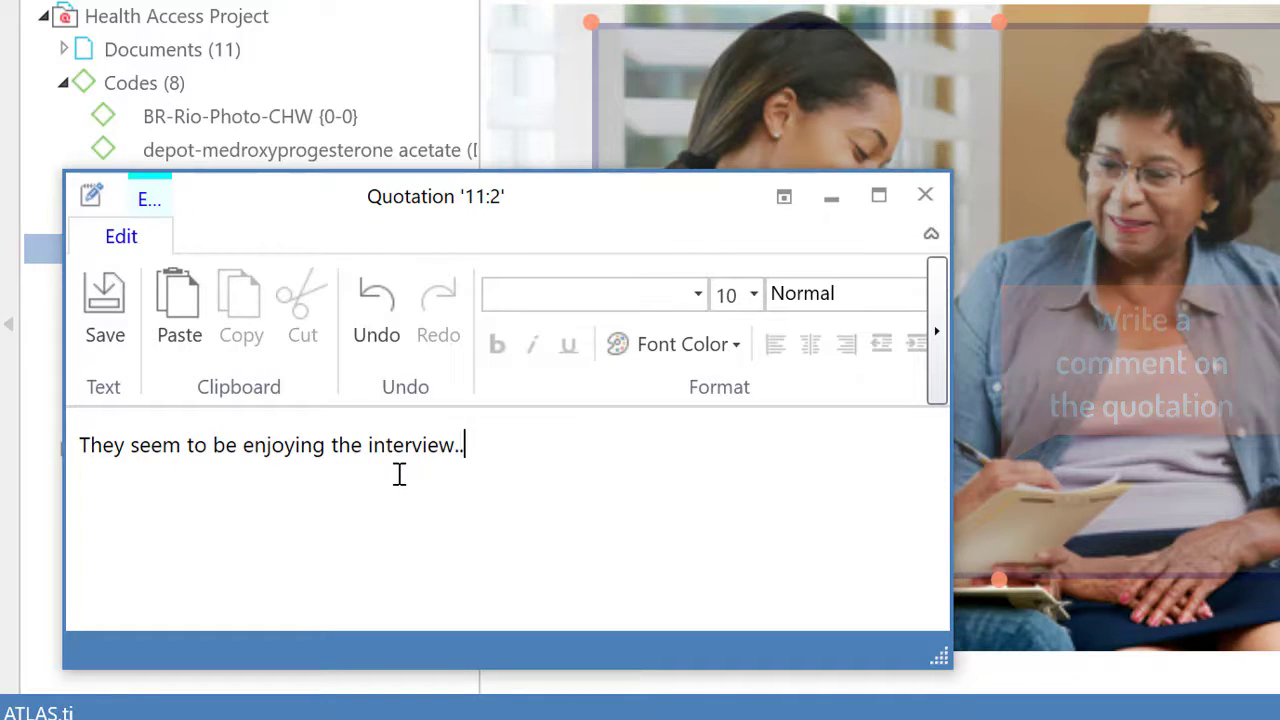
pyautogui.click(925, 195)
pyautogui.click(768, 350)
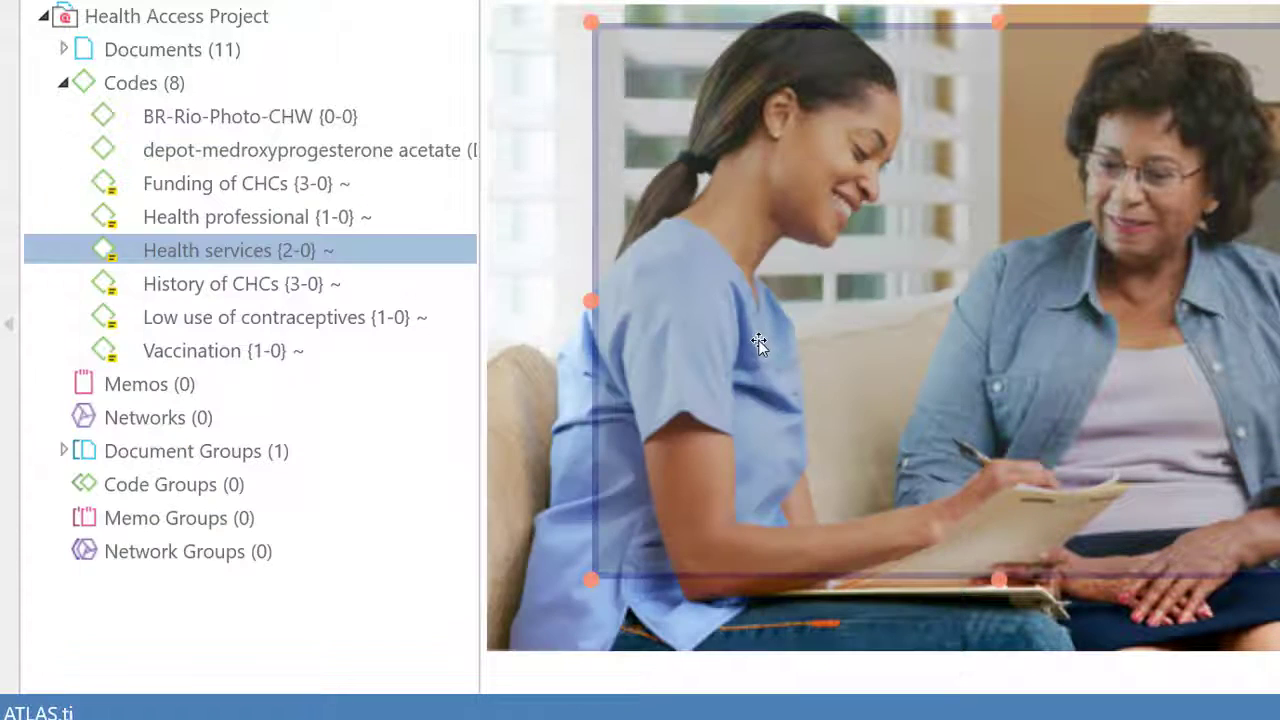